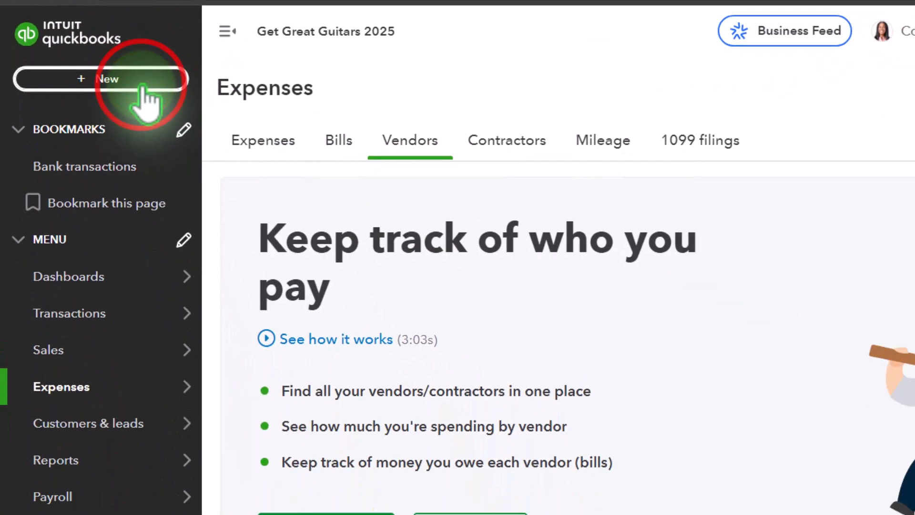
left_click(113, 114)
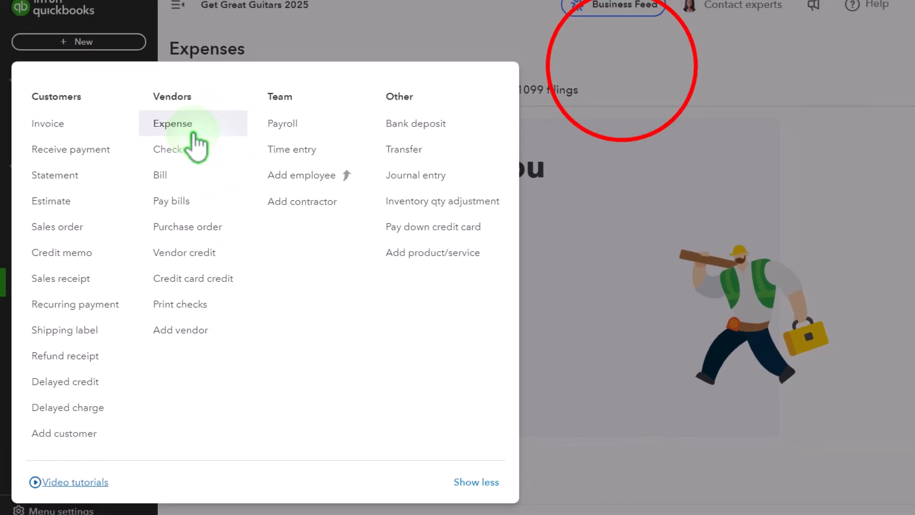
left_click(659, 55)
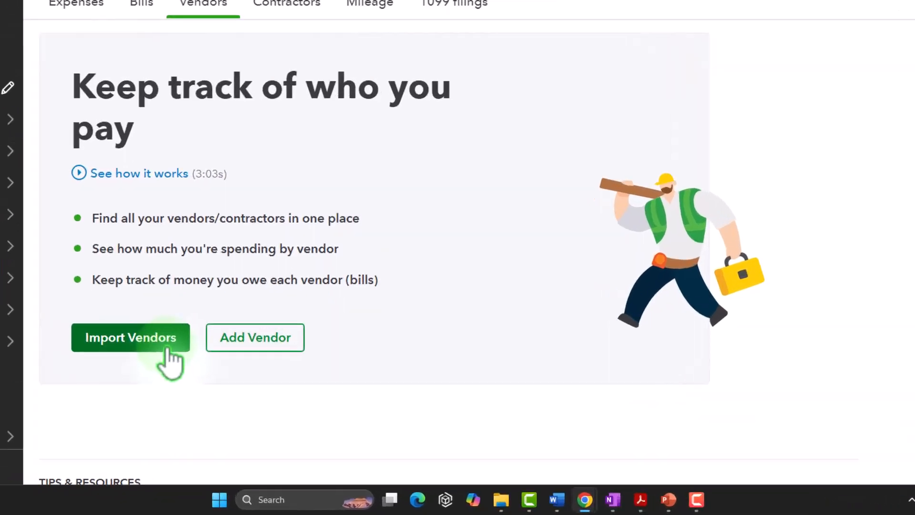
Look over the account balances in the Beginning Balances TB PDF, then return to the QuickBooks vendors page.
left_click(657, 509)
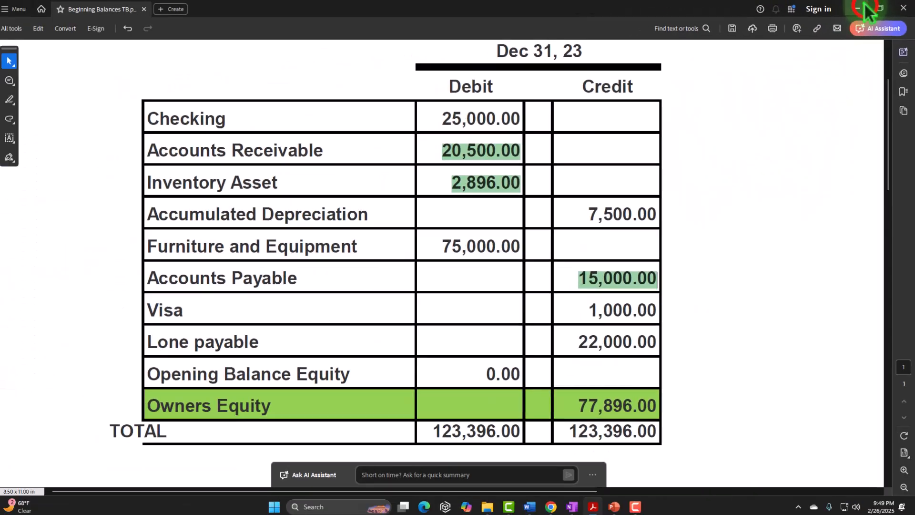
left_click(856, 9)
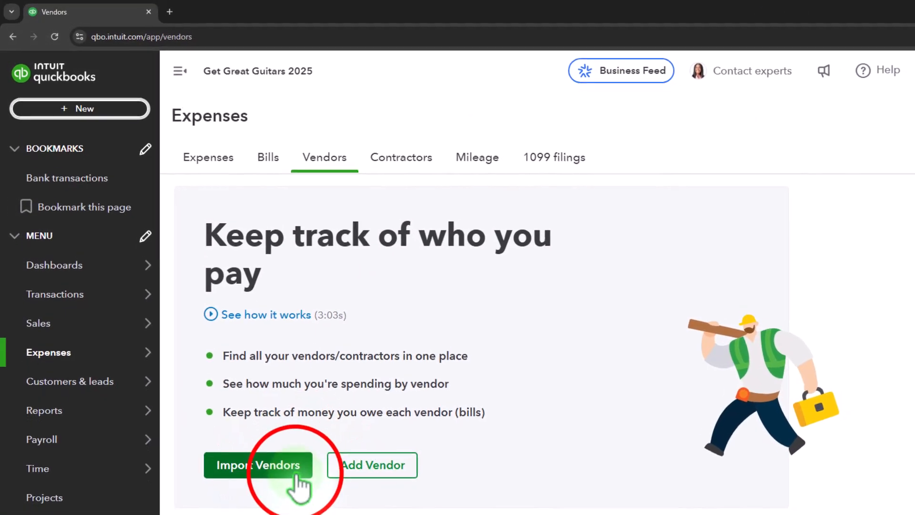
Download the sample Excel file from the vendor import page and open it.
left_click(248, 429)
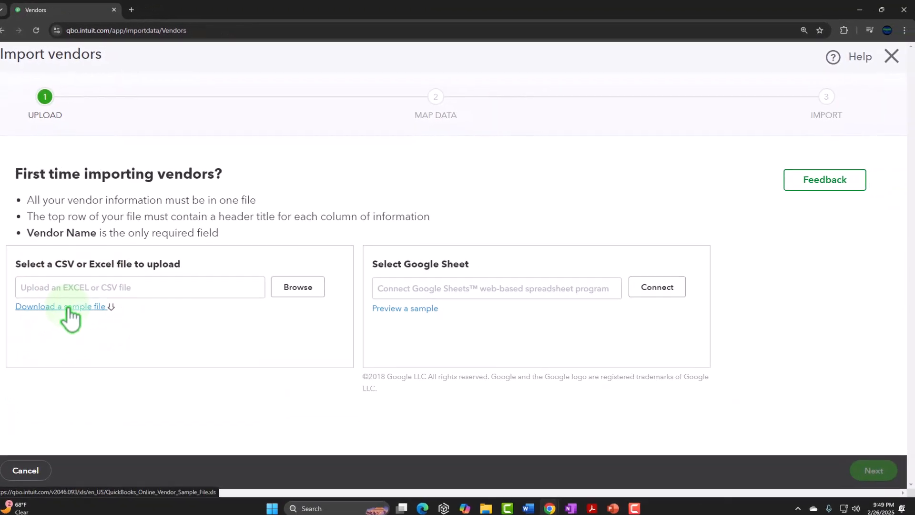
left_click(68, 307)
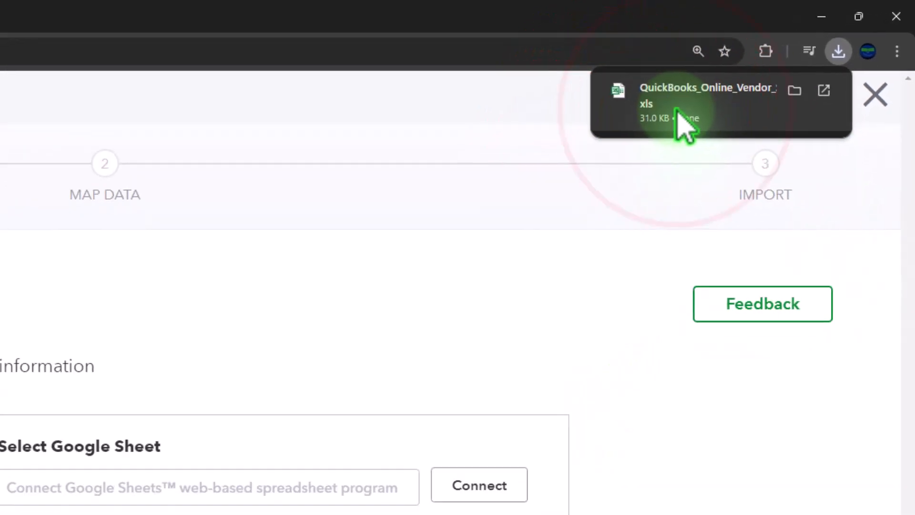
left_click(676, 109)
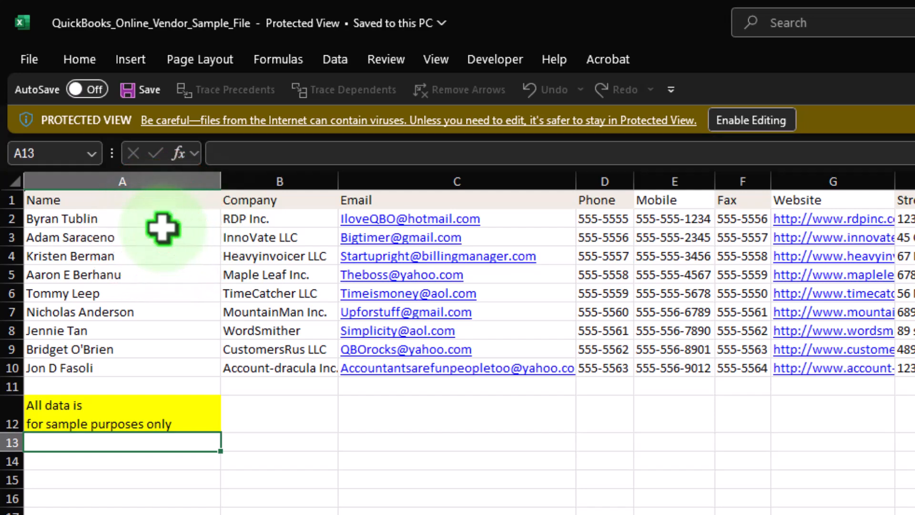
Examine the column headings and sample vendor rows, then close the workbook and leave the vendor import.
left_click_drag(161, 234, 147, 343)
left_click_drag(281, 236, 286, 352)
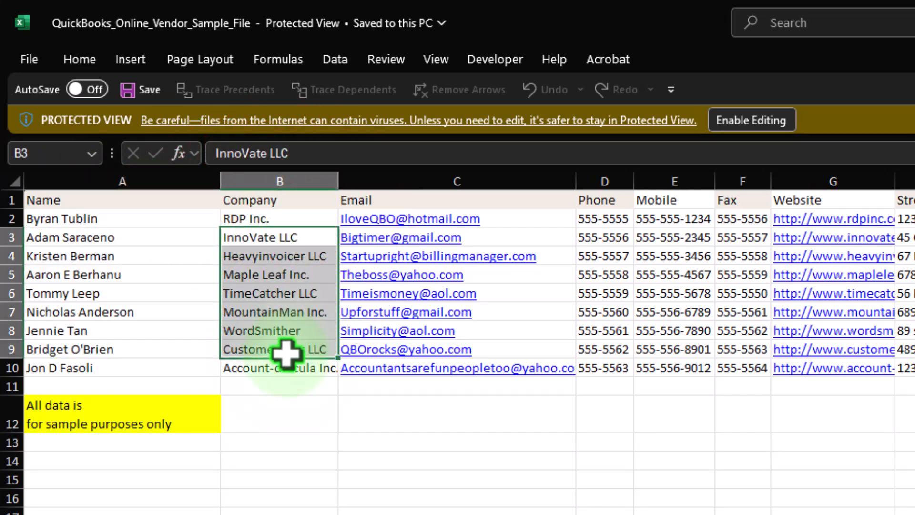
left_click_drag(198, 200, 844, 205)
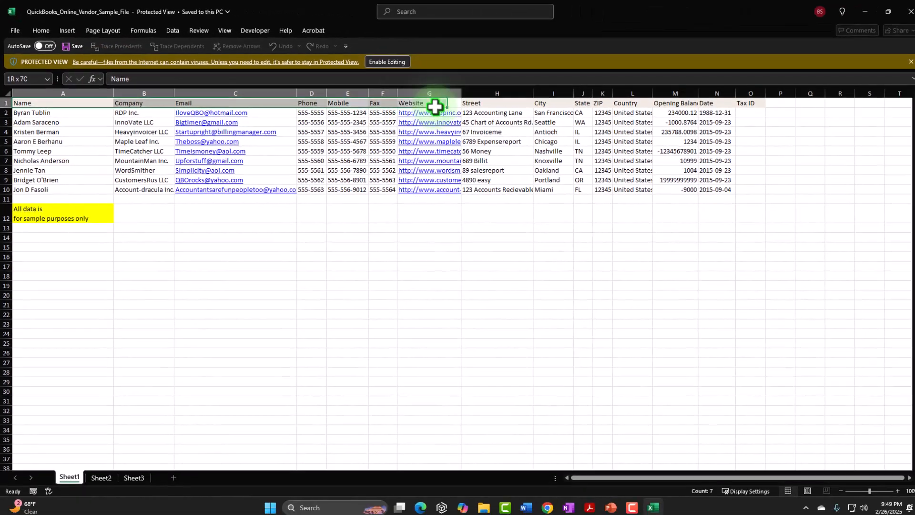
left_click_drag(435, 107, 734, 97)
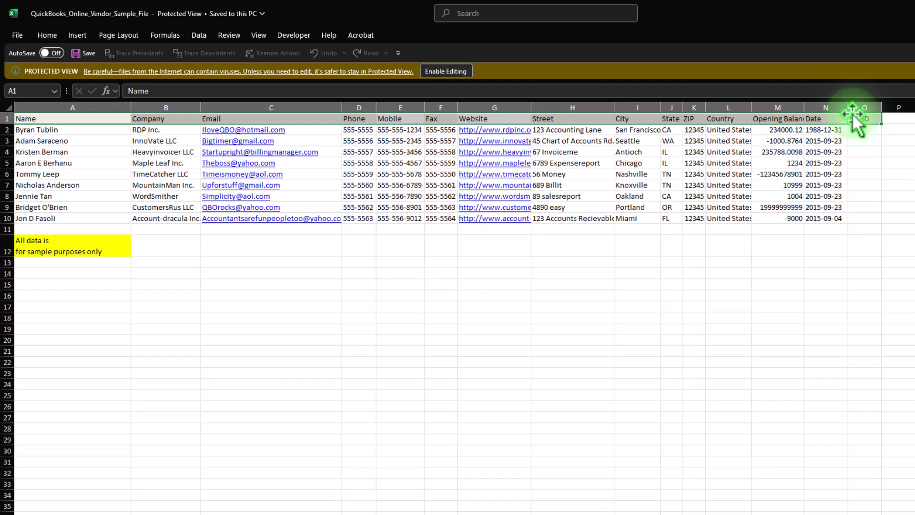
left_click_drag(579, 128, 677, 130)
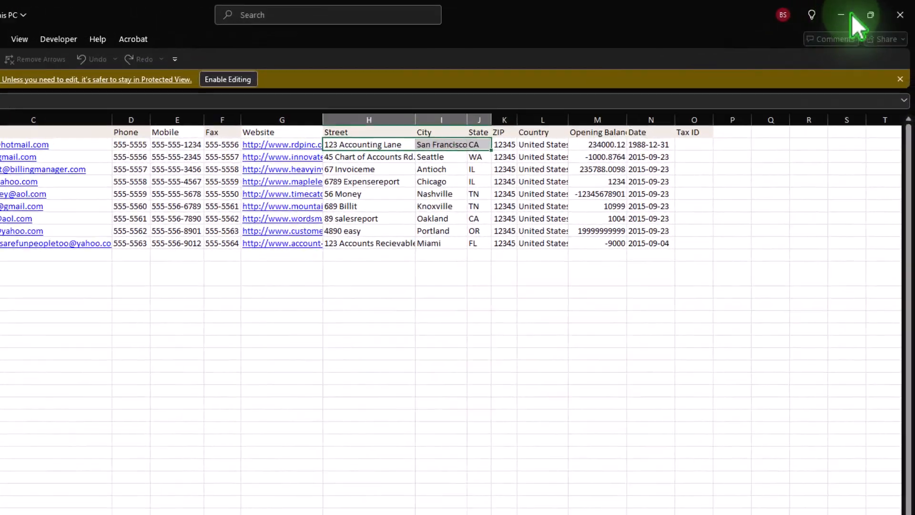
left_click(900, 15)
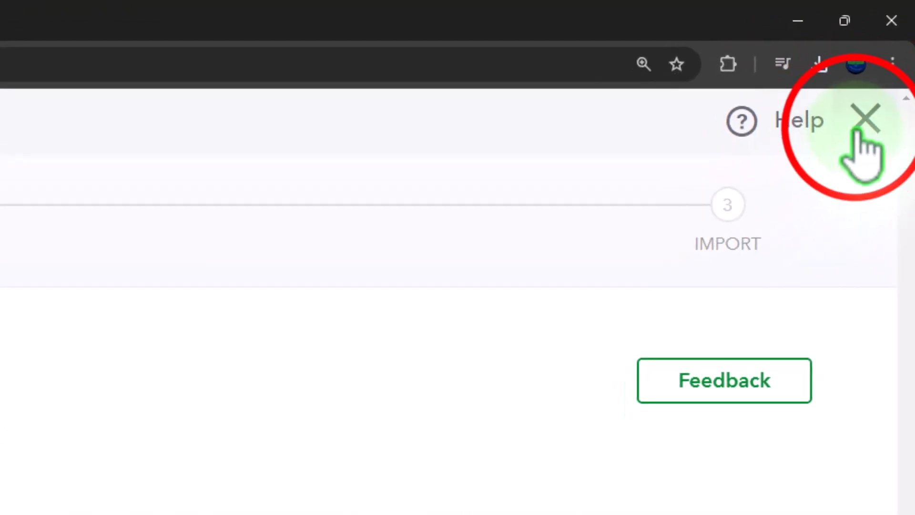
left_click(888, 64)
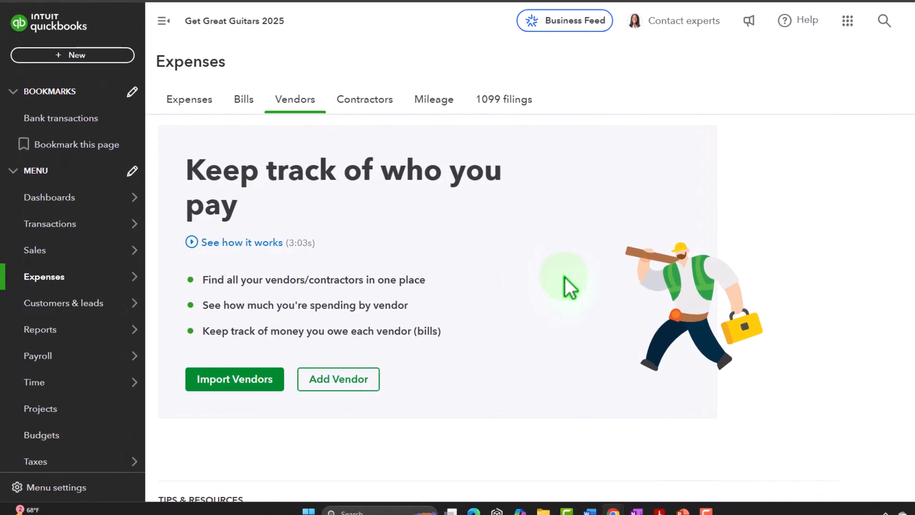
Start a new vendor record and enter Epiphone as the company name.
left_click(343, 383)
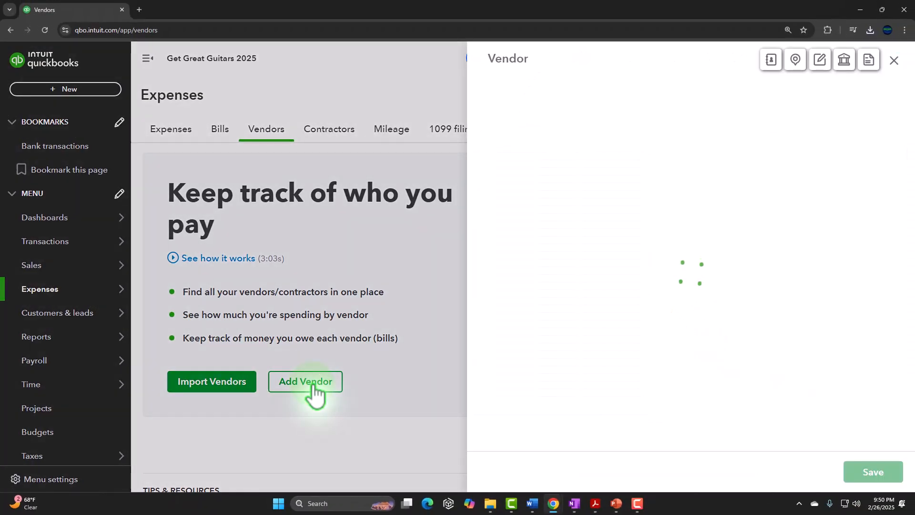
left_click(574, 172)
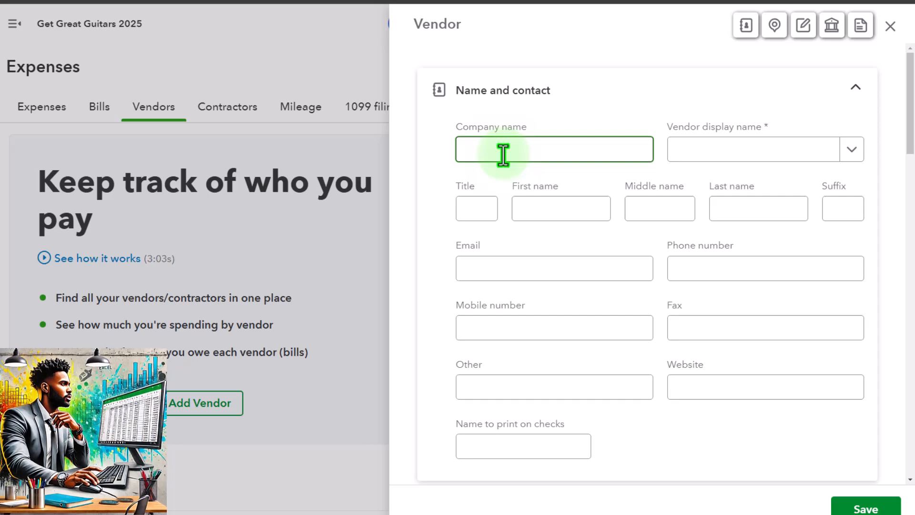
type("Ep")
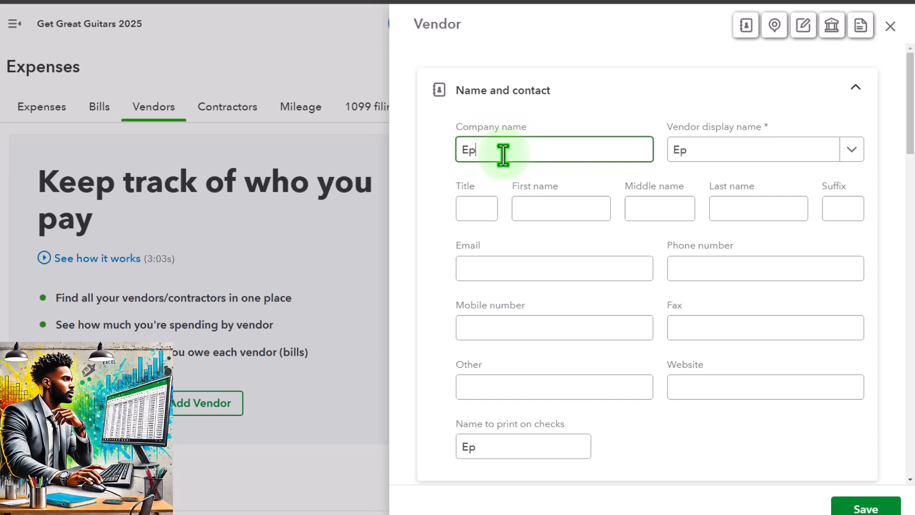
type("iphone")
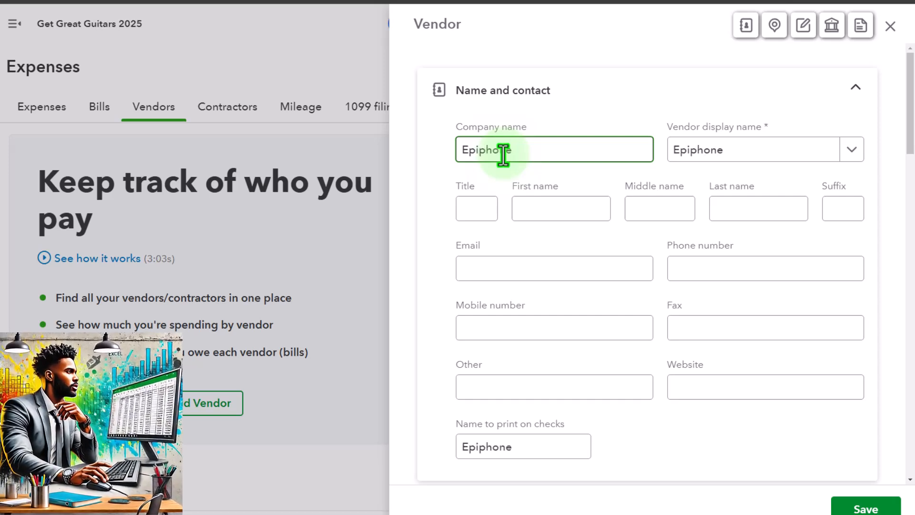
Go through the new vendor's name and contact fields, from the display name to the name printed on checks.
left_click(717, 143)
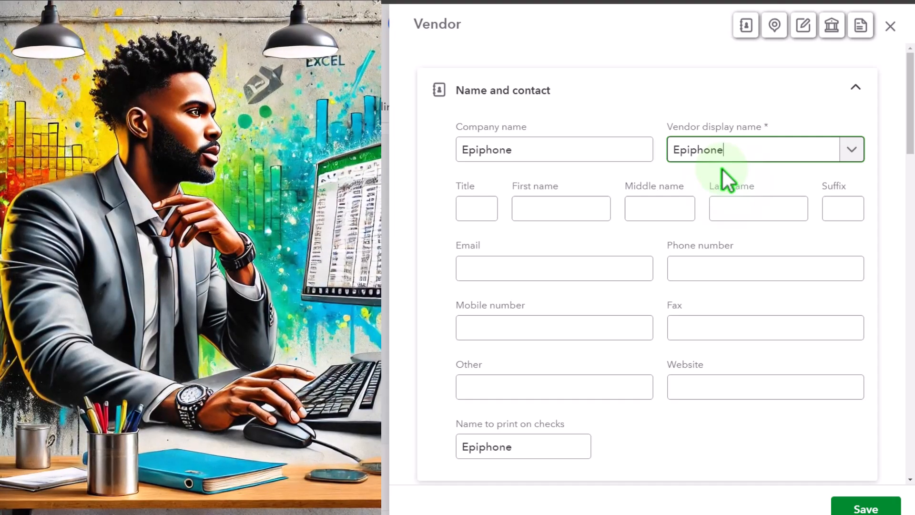
key("Tab")
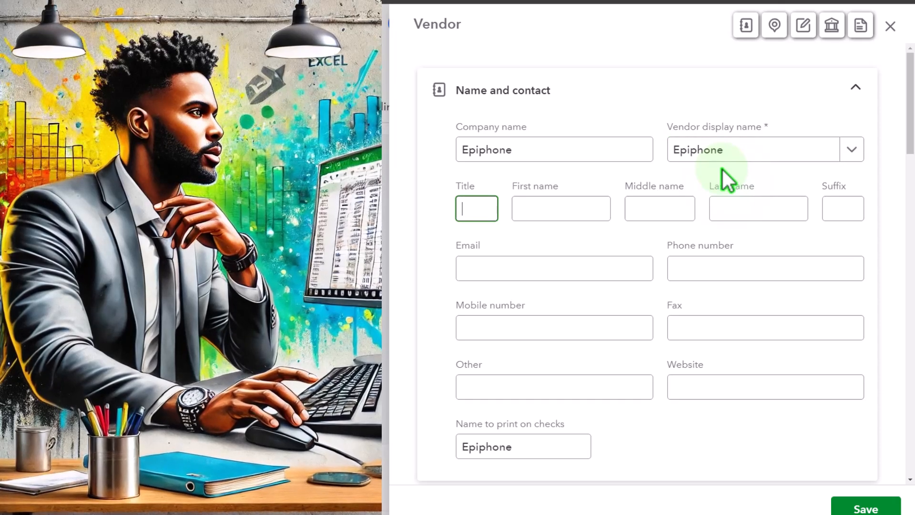
key("Tab")
key("Tab")
key("Tab")
key("Tab")
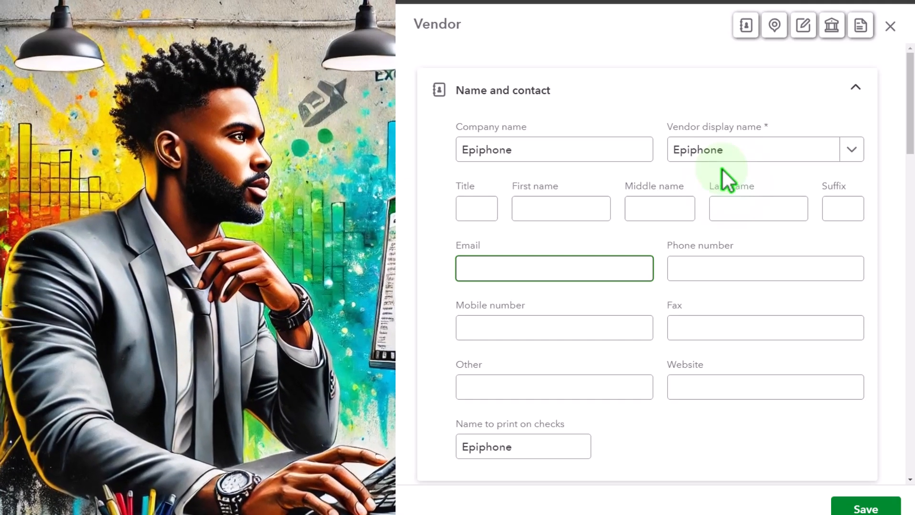
key("Tab")
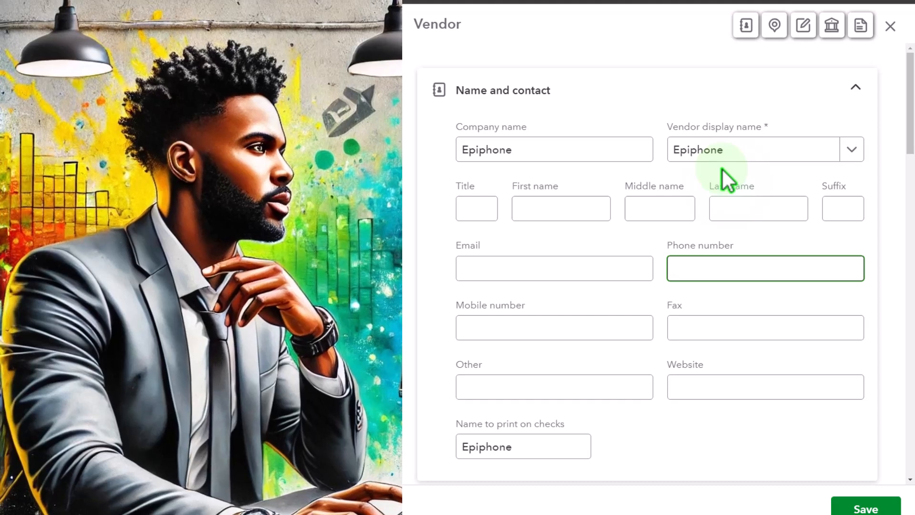
key("Tab")
key("Tab")
key("Tab")
key("Tab")
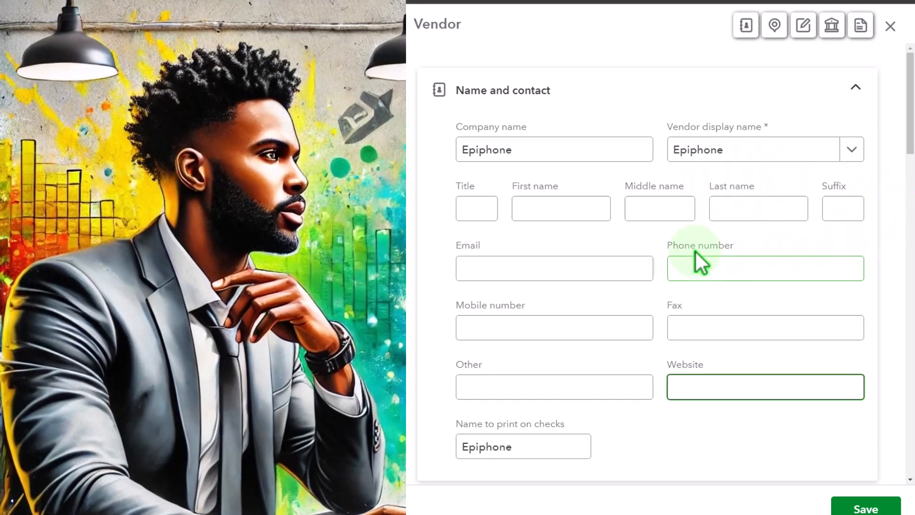
scroll(408, 291, "down", 5)
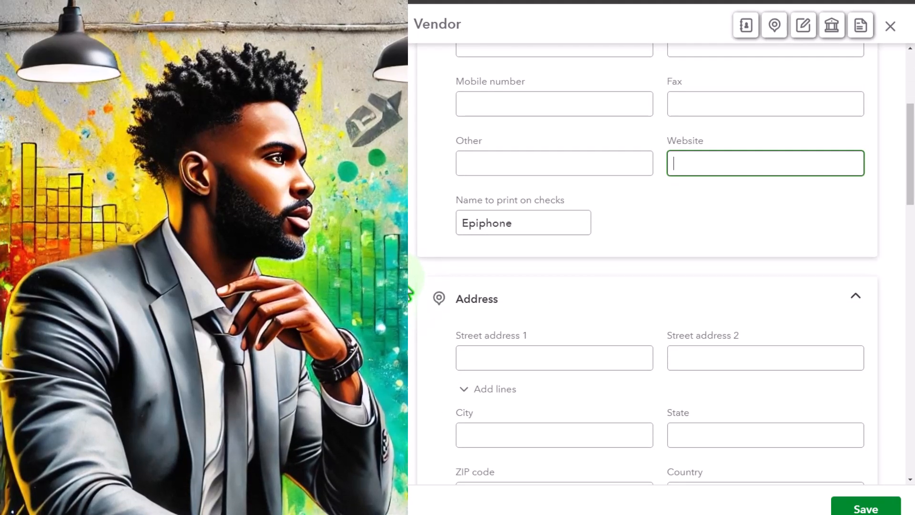
key("Tab")
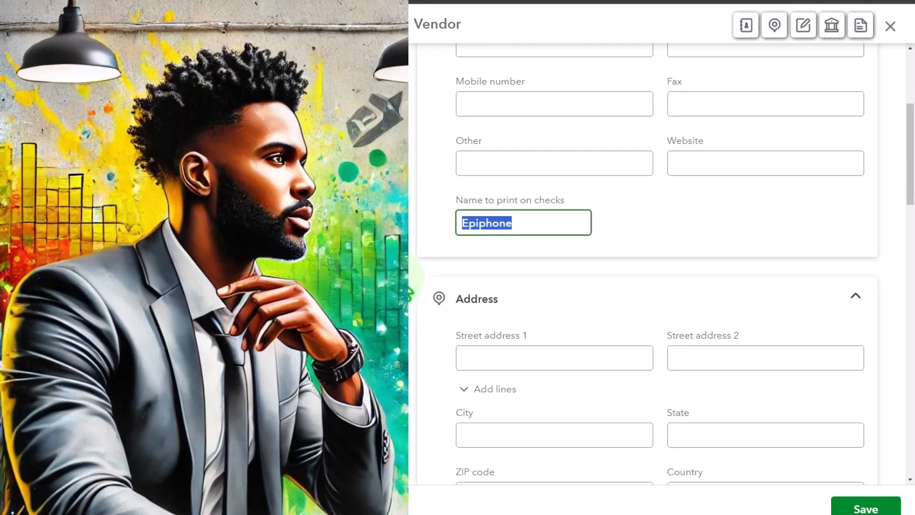
Examine the new vendor's address fields, including street, city, state, ZIP code and country.
scroll(408, 292, "down", 3)
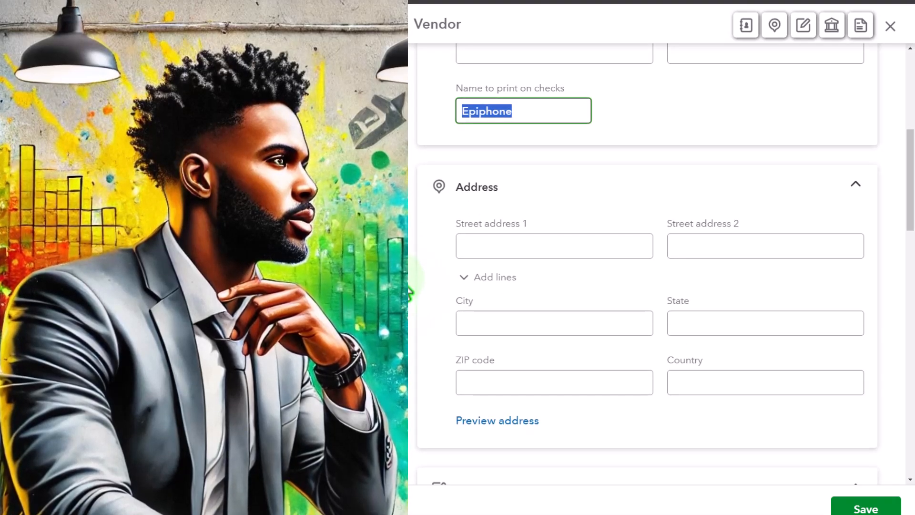
key("Tab")
key("Tab")
key("Tab")
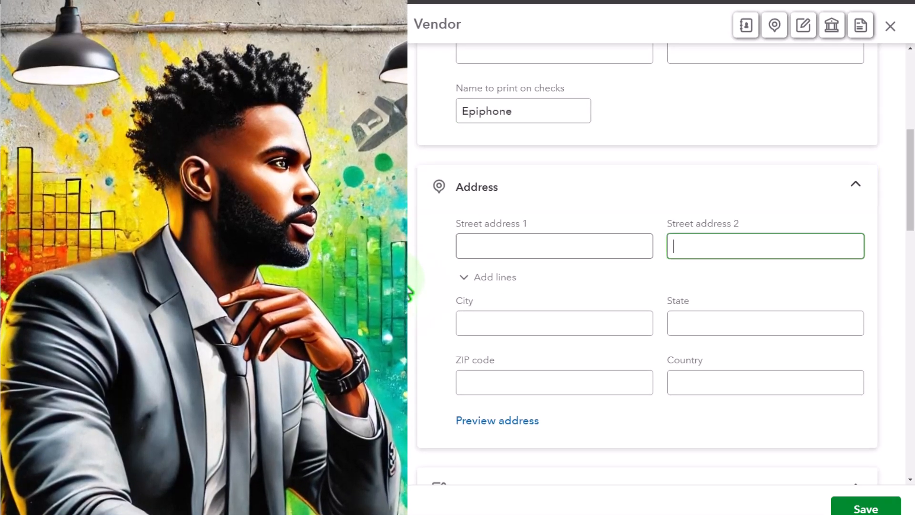
scroll(409, 292, "down", 2)
key("Tab")
key("Tab")
key("Tab")
key("Tab")
key("Tab")
key("Tab")
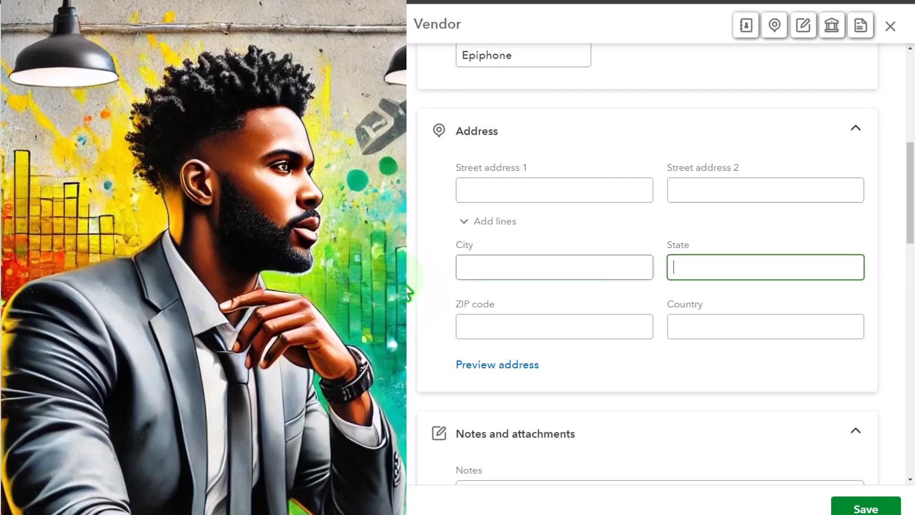
scroll(409, 292, "down", 2)
Review the vendor form's notes, attachments, and the bank account and routing number fields for ACH bill pay.
key("Tab")
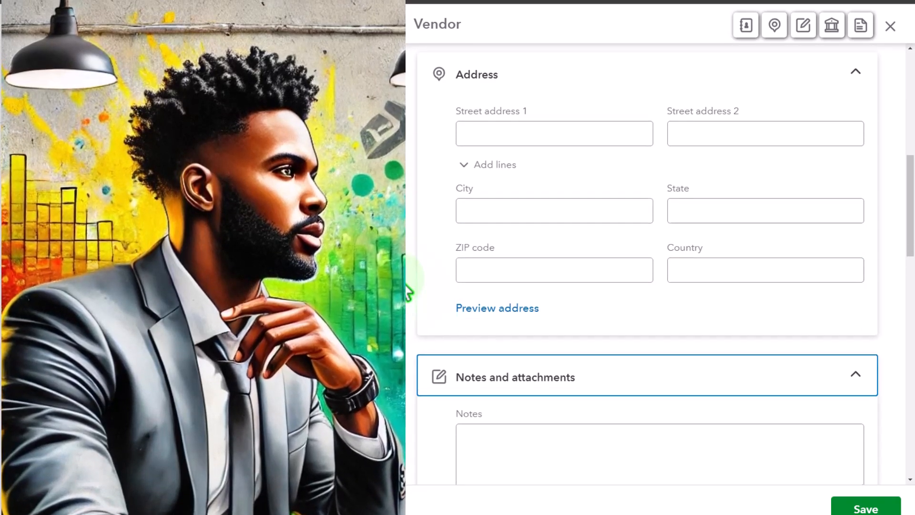
scroll(409, 291, "down", 6)
key("Tab")
scroll(409, 291, "down", 4)
key("Tab")
key("Tab")
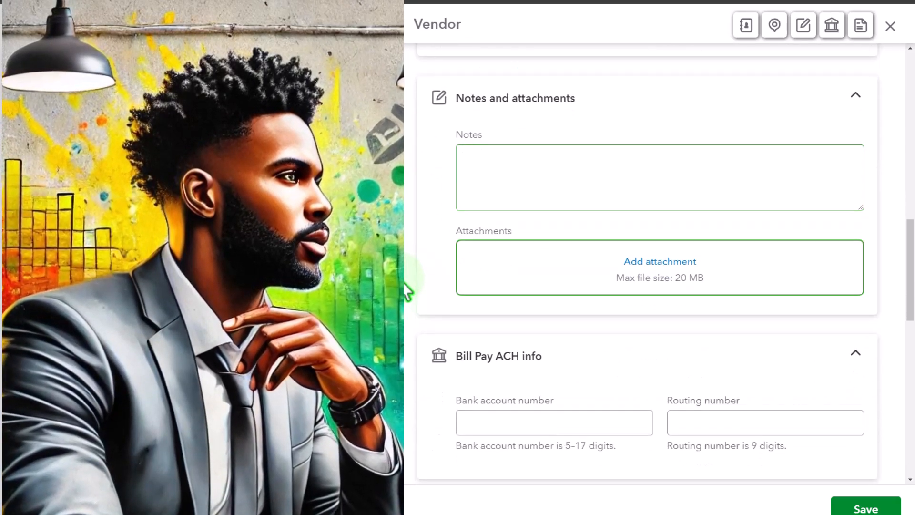
scroll(409, 292, "down", 4)
key("Tab")
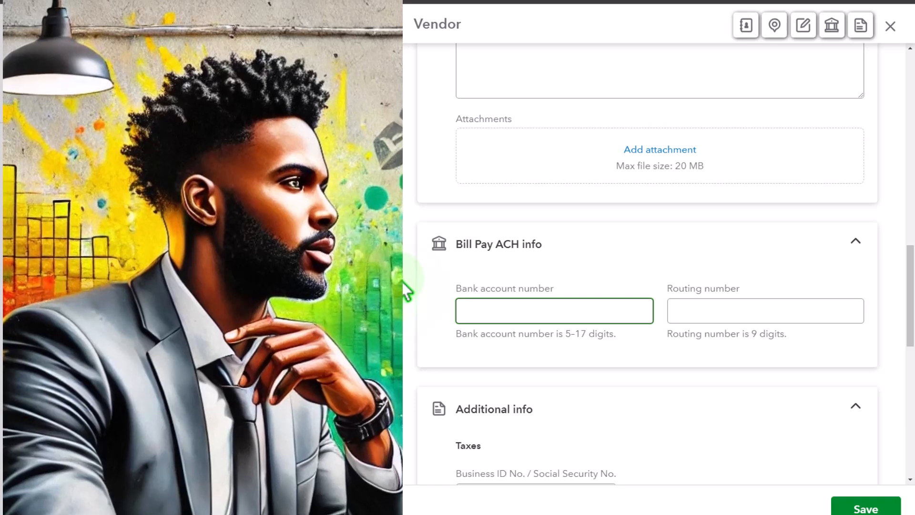
scroll(406, 291, "down", 2)
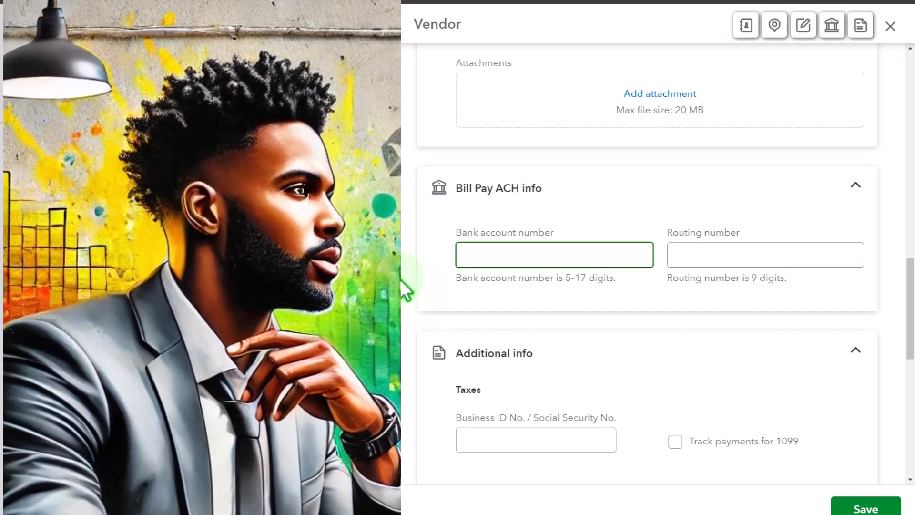
key("Tab")
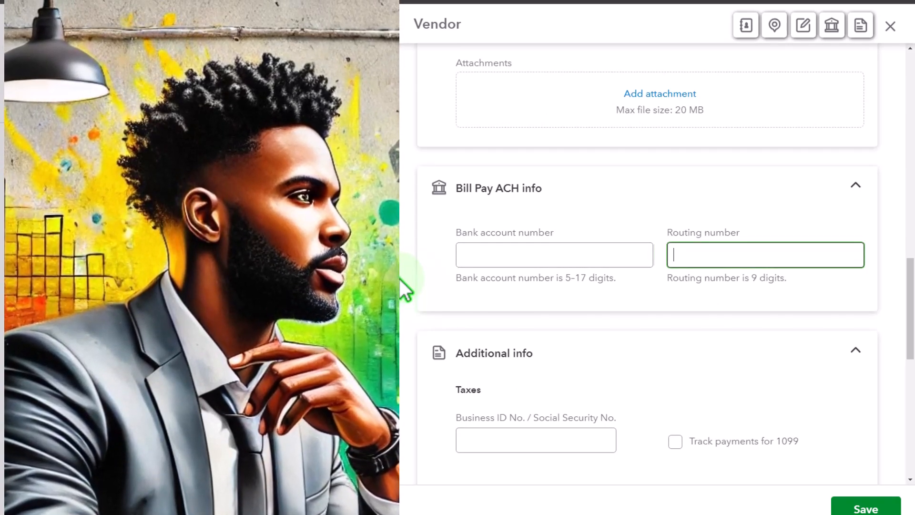
Inspect the vendor's additional info, covering the tax ID, 1099 tracking, billing rate and payment terms.
scroll(399, 279, "down", 4)
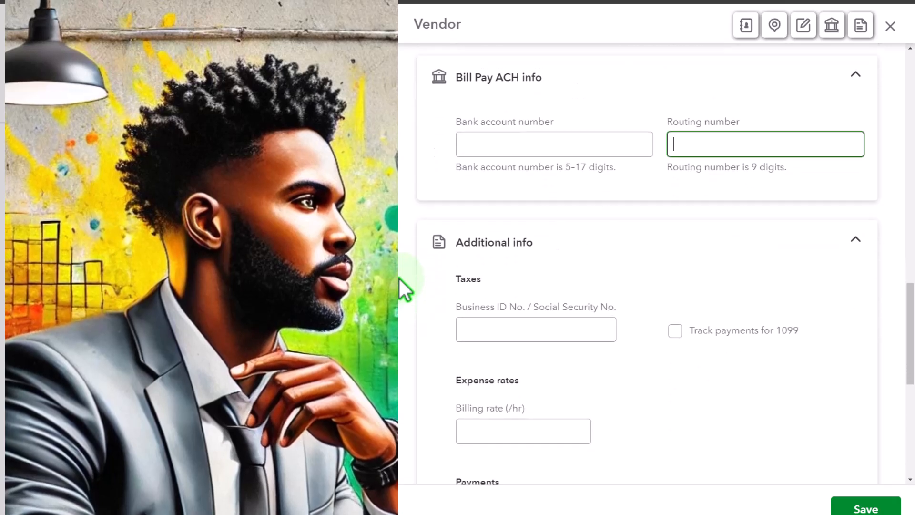
key("Tab")
key("Tab")
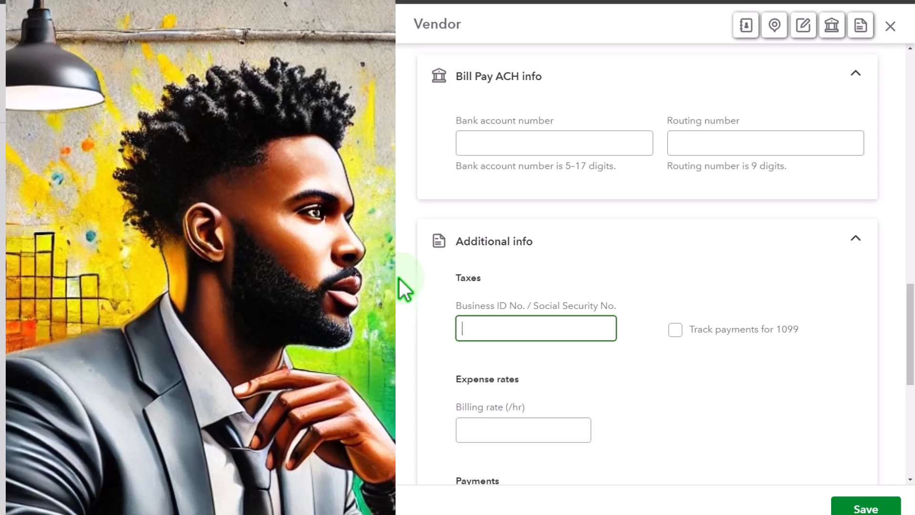
scroll(400, 279, "down", 2)
scroll(399, 279, "down", 1)
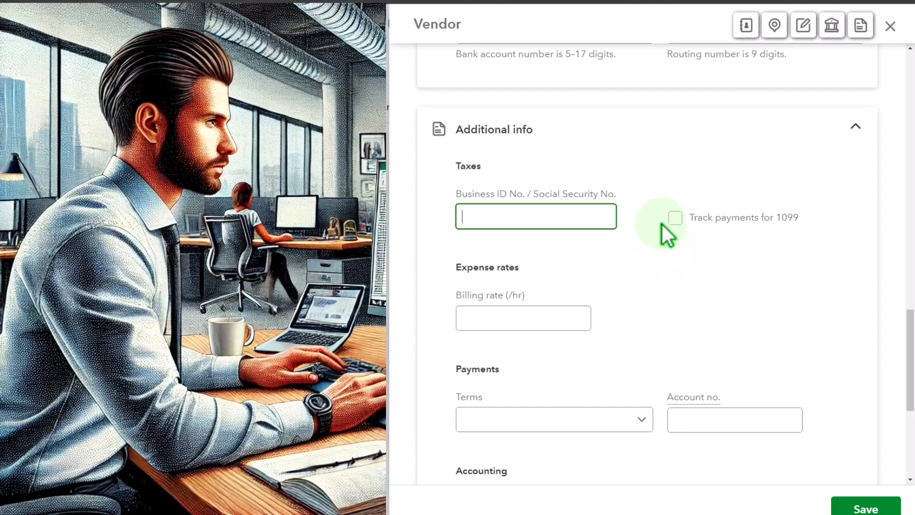
Examine the vendor's payment terms and default expense category options, along with the account number and opening balance fields.
scroll(662, 225, "down", 1)
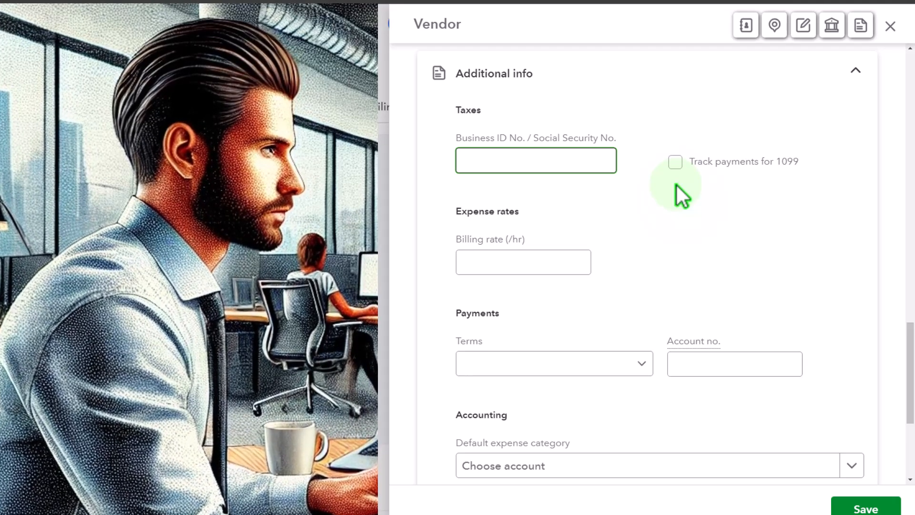
scroll(676, 185, "down", 1)
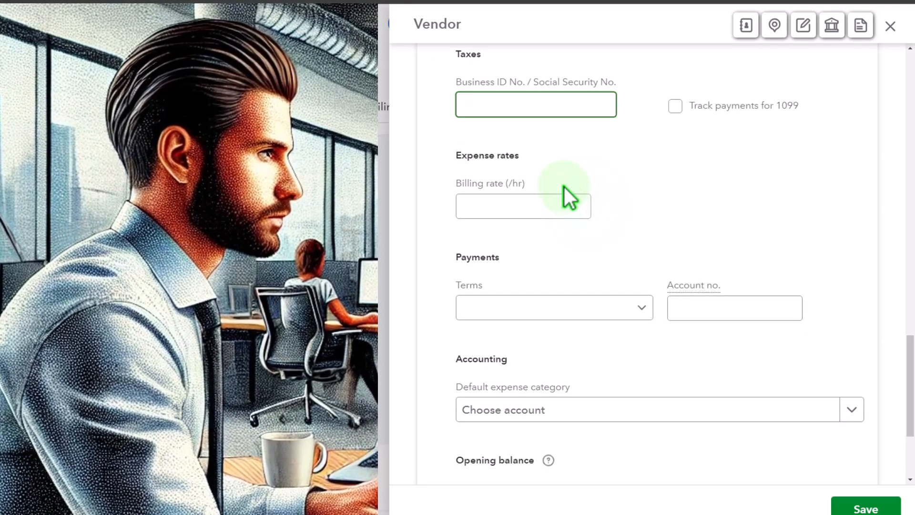
scroll(564, 187, "down", 2)
left_click(648, 198)
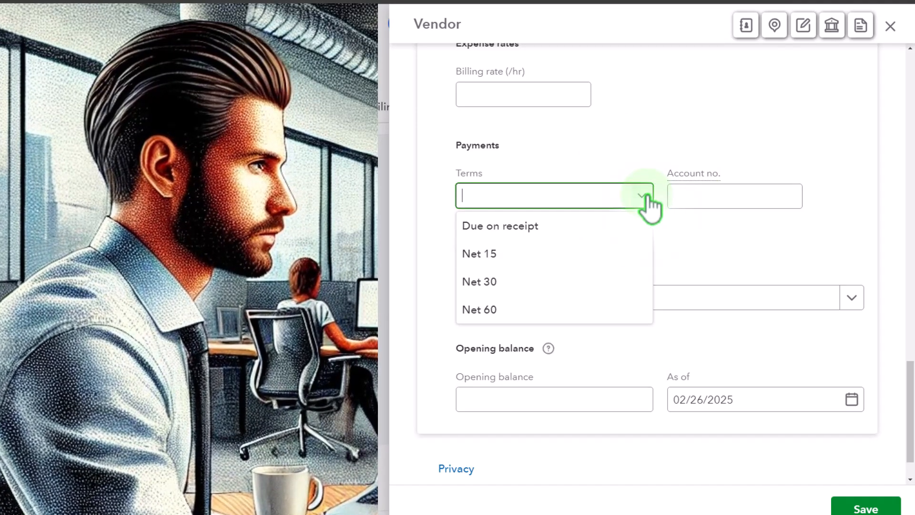
left_click(690, 244)
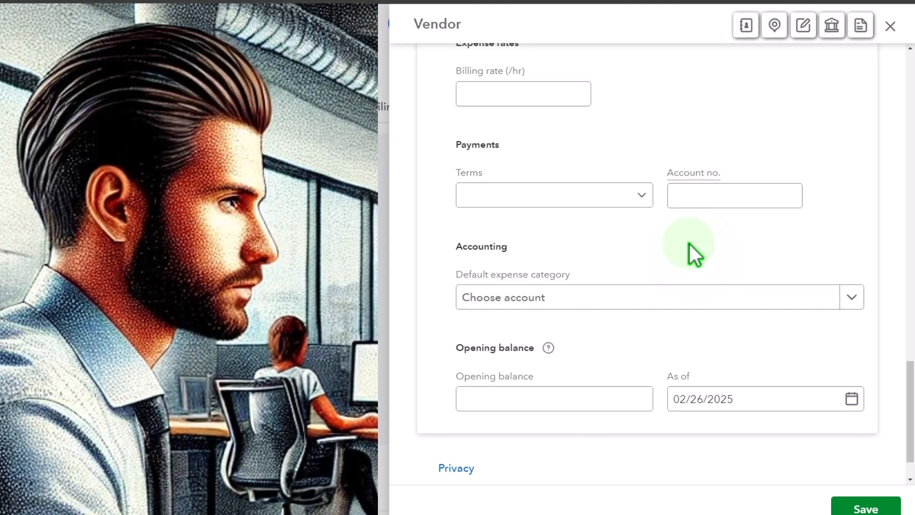
scroll(690, 244, "down", 1)
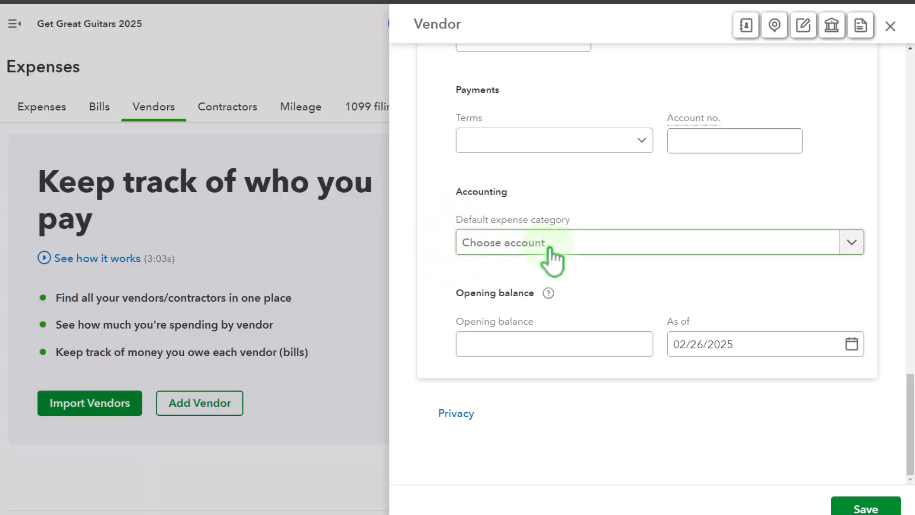
left_click(851, 242)
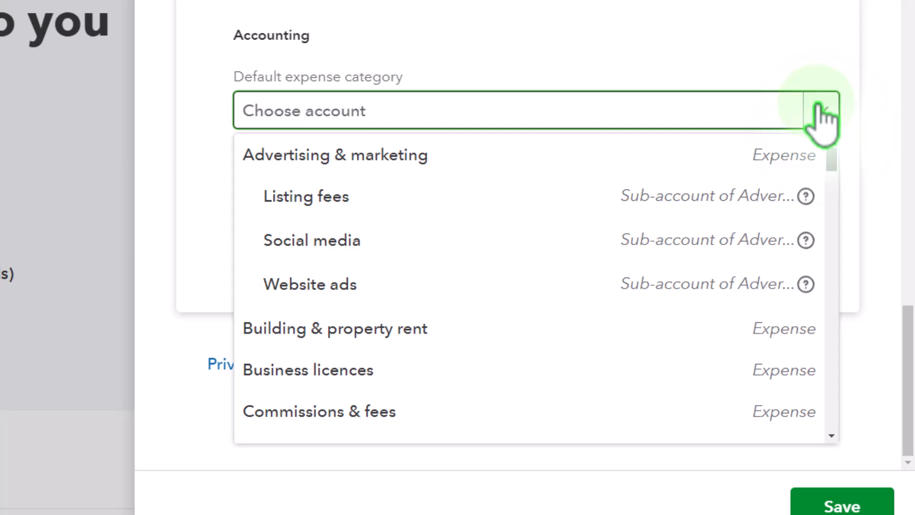
left_click(648, 27)
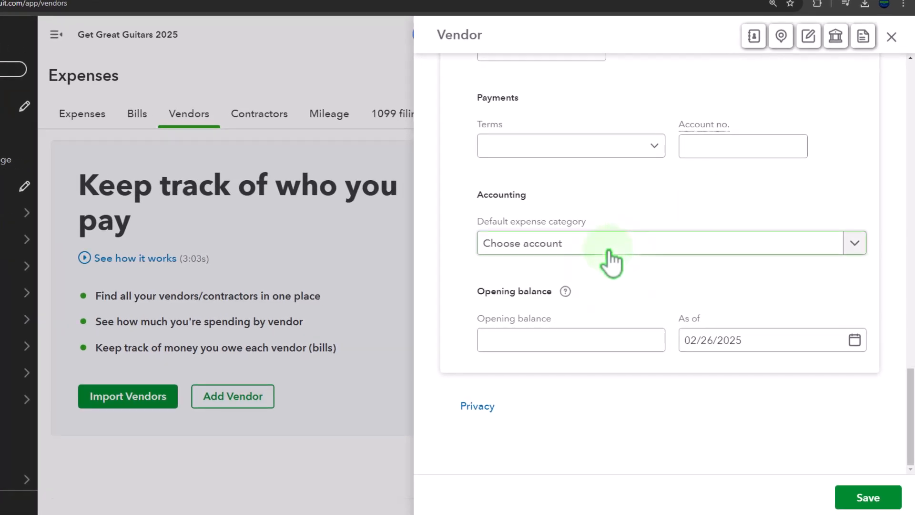
Look up Accounts Payable in the beginning balances PDF and enter 15,000 as the vendor's opening balance.
left_click(547, 342)
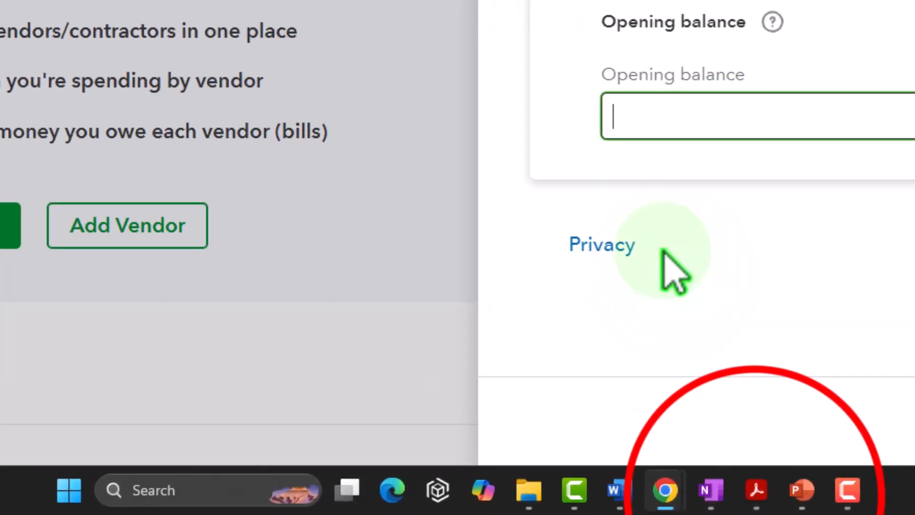
left_click(595, 503)
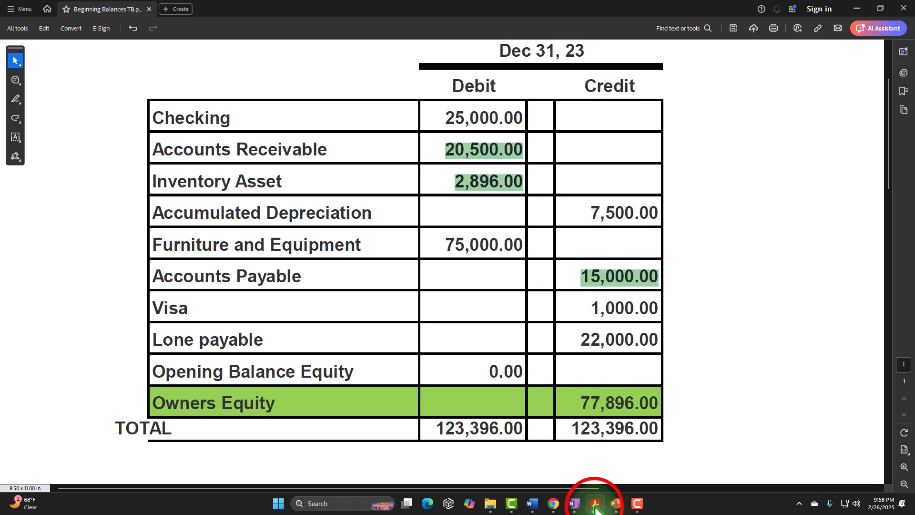
left_click(595, 505)
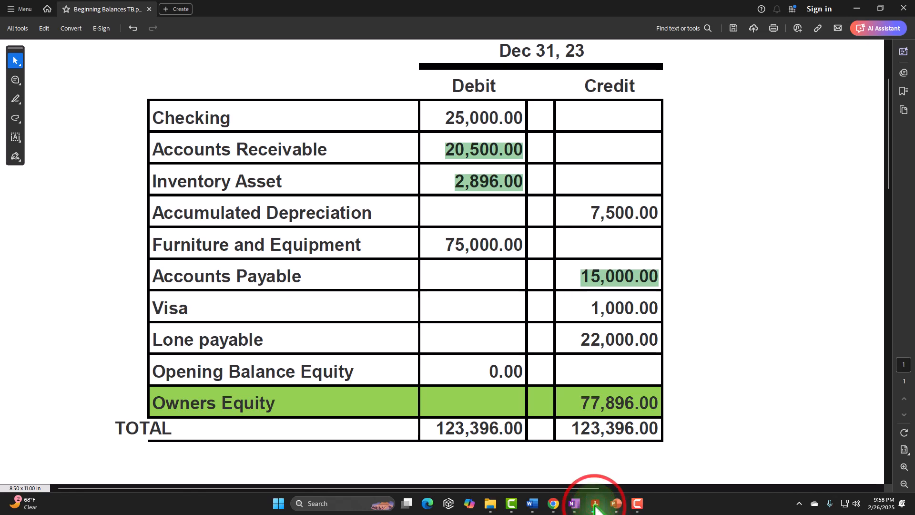
key("ctrl+a")
type("1")
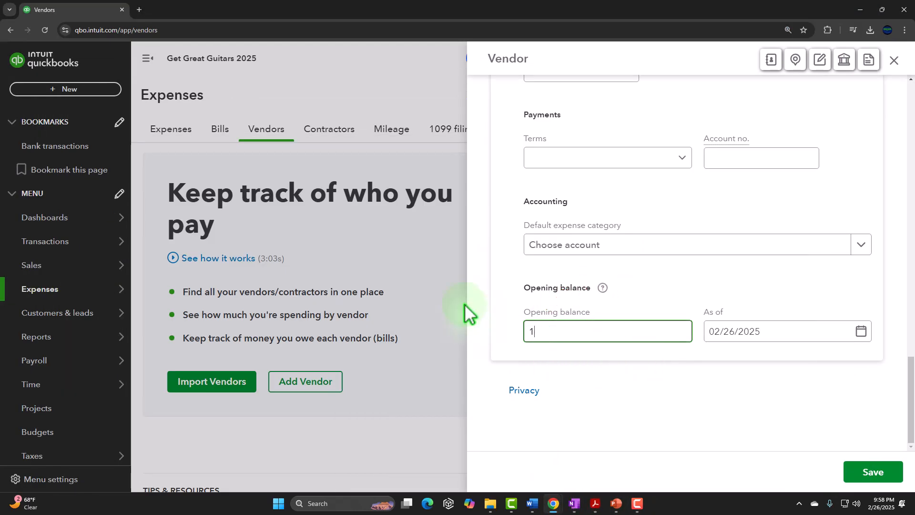
type("5,0000")
key("Tab")
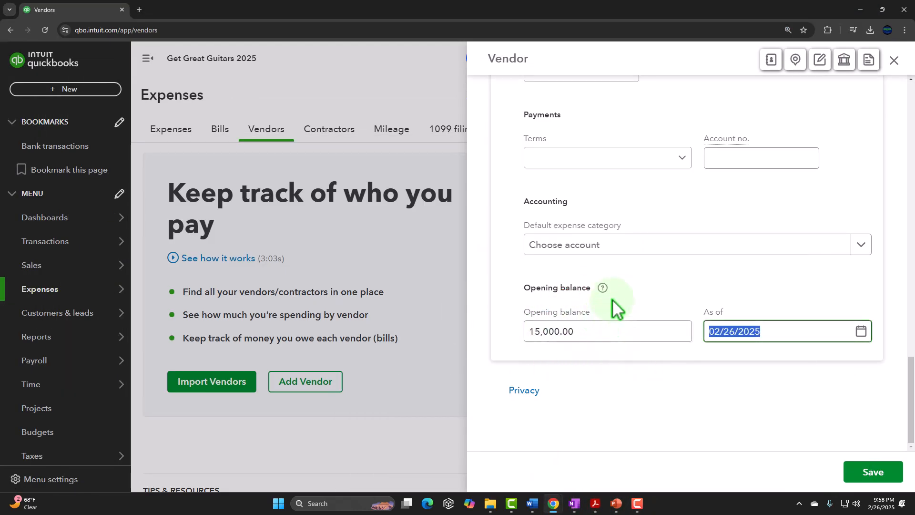
Set the opening balance's as-of date to 12/31/2024 and save the vendor.
type("123124")
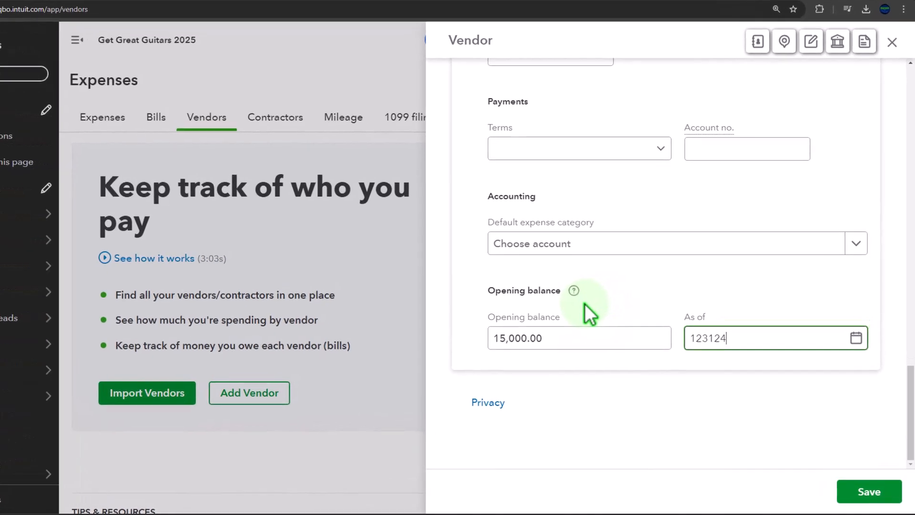
key("Tab")
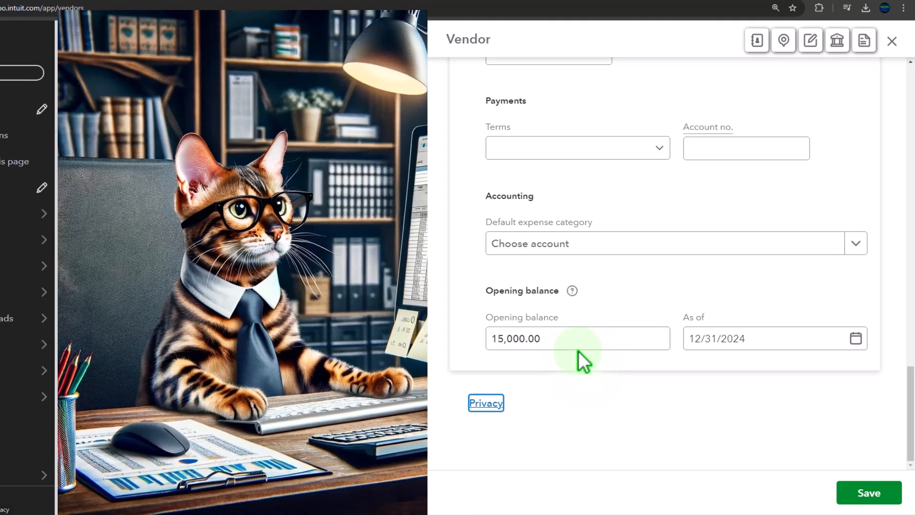
left_click(723, 347)
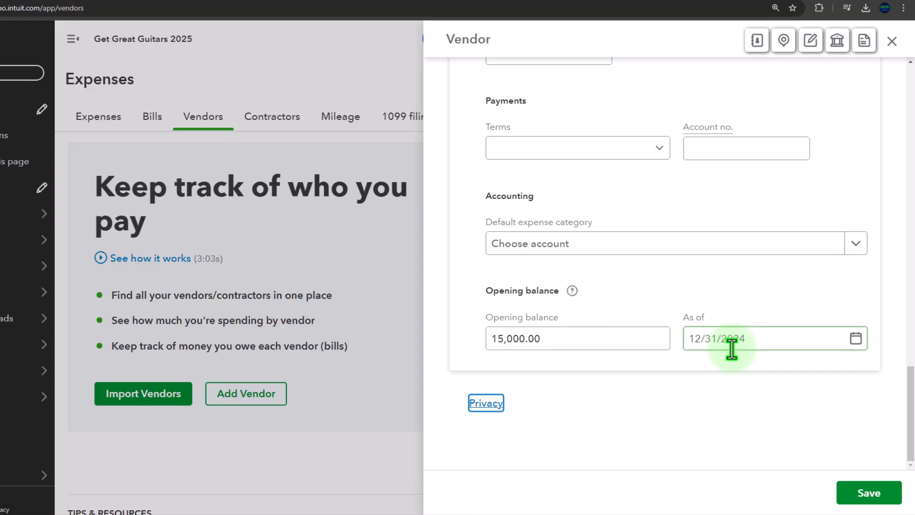
left_click(862, 492)
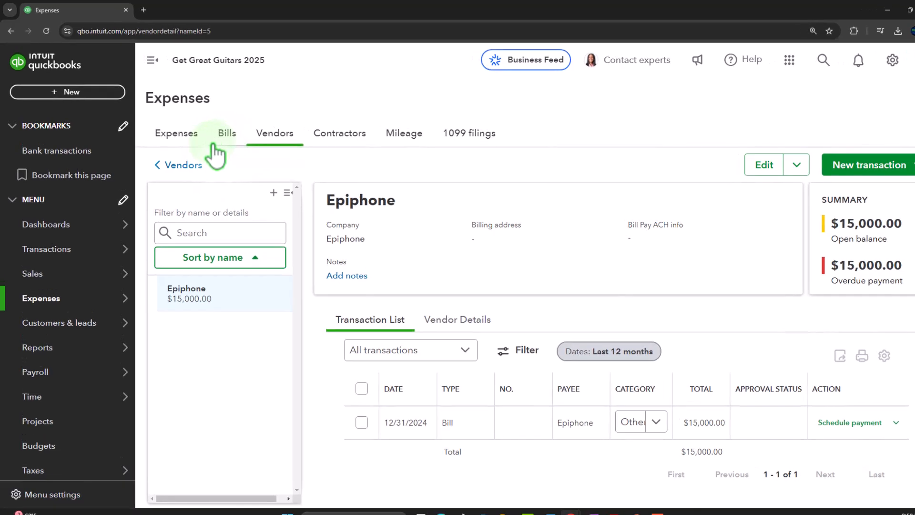
Review the vendors list with its open balances and reopen the Epiphone vendor record.
left_click(148, 58)
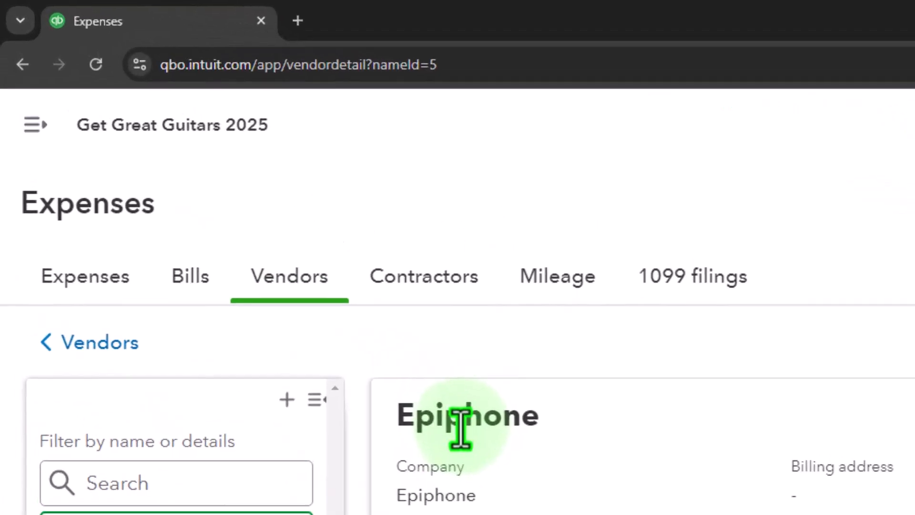
left_click(38, 137)
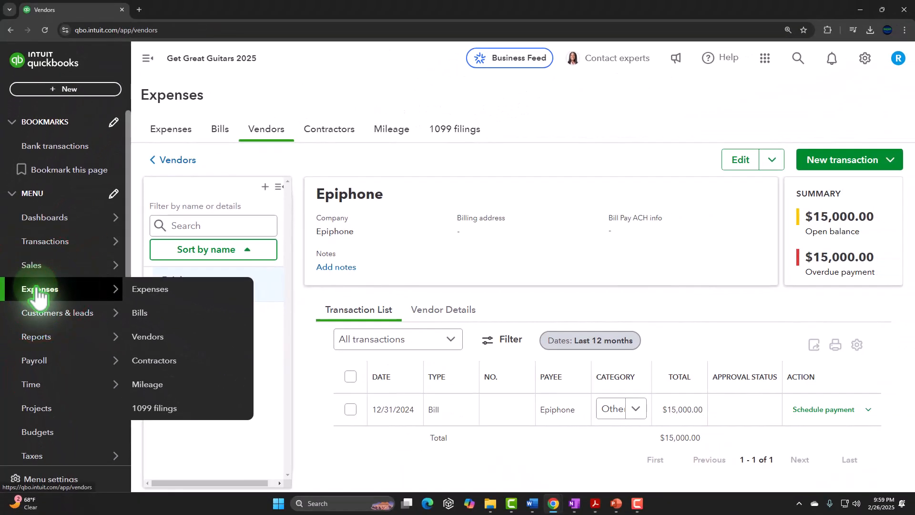
left_click(48, 300)
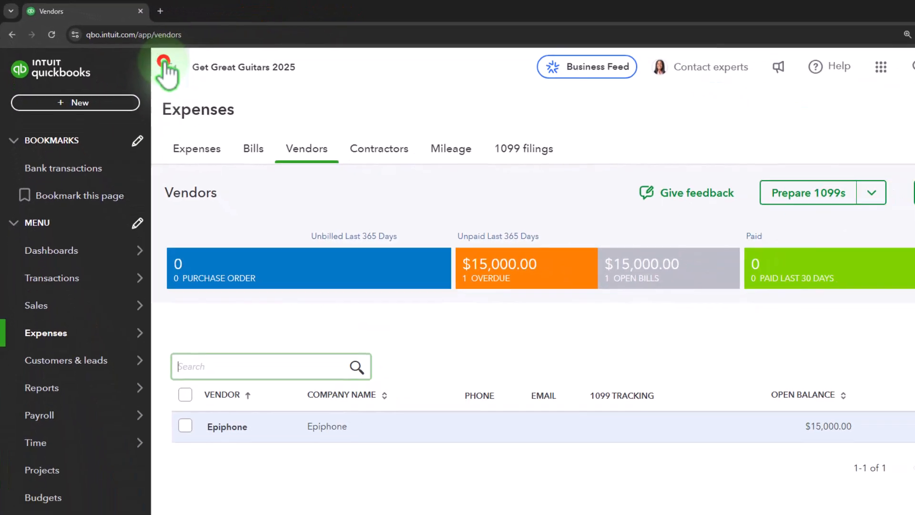
left_click(262, 104)
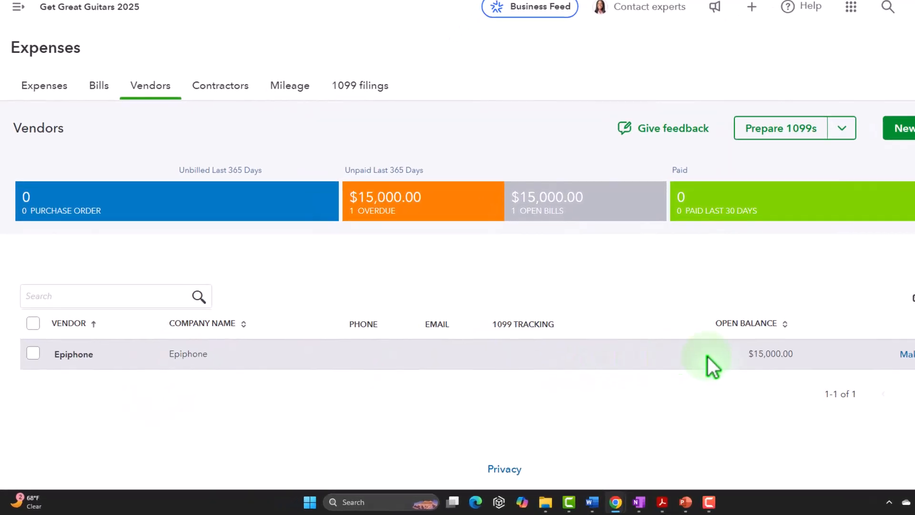
left_click(121, 338)
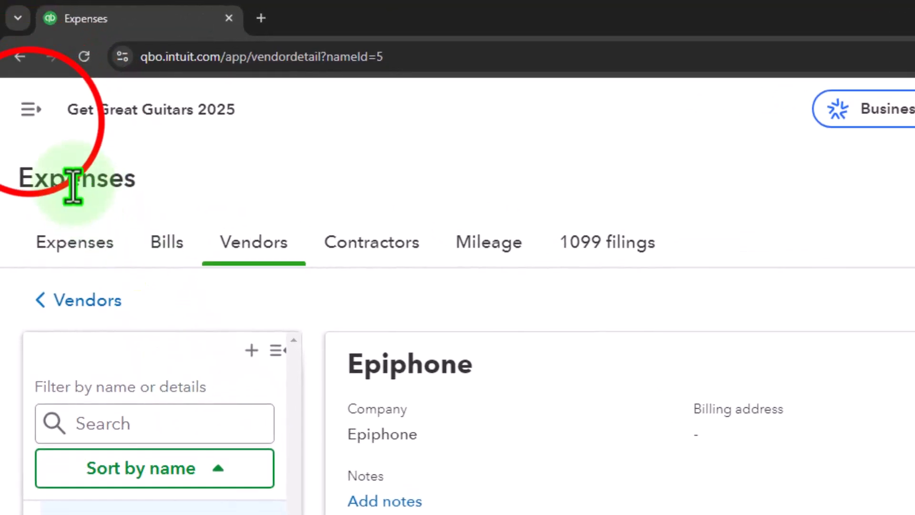
Open the Balance Sheet and Profit and Loss standard reports, each in a new browser tab.
left_click(19, 72)
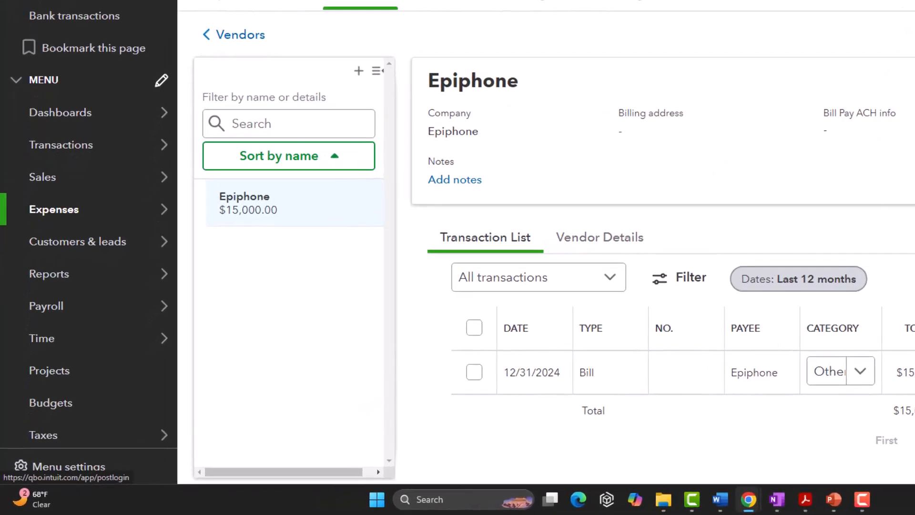
mouse_move(43, 293)
left_click(78, 253)
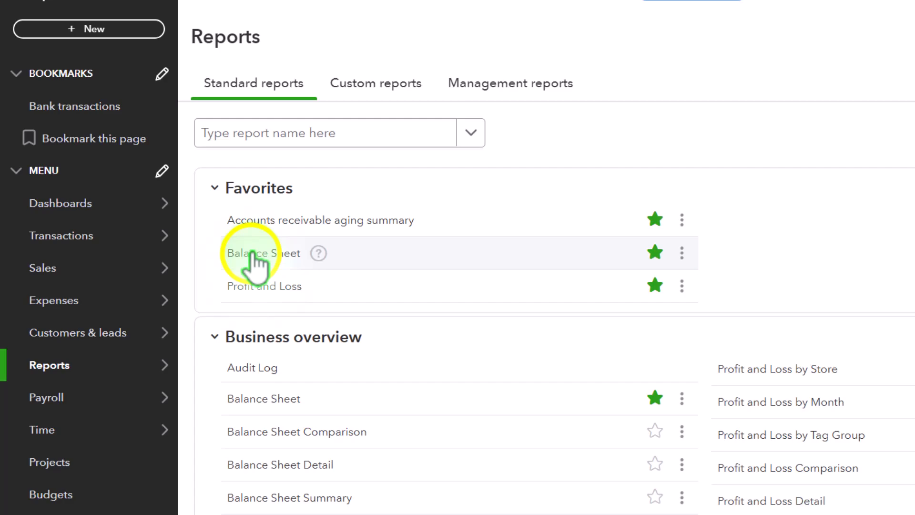
right_click(251, 254)
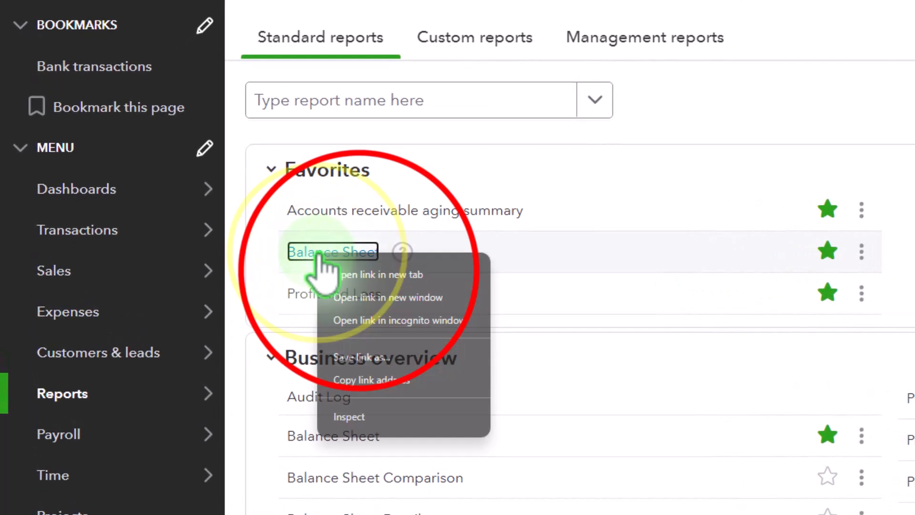
left_click(282, 269)
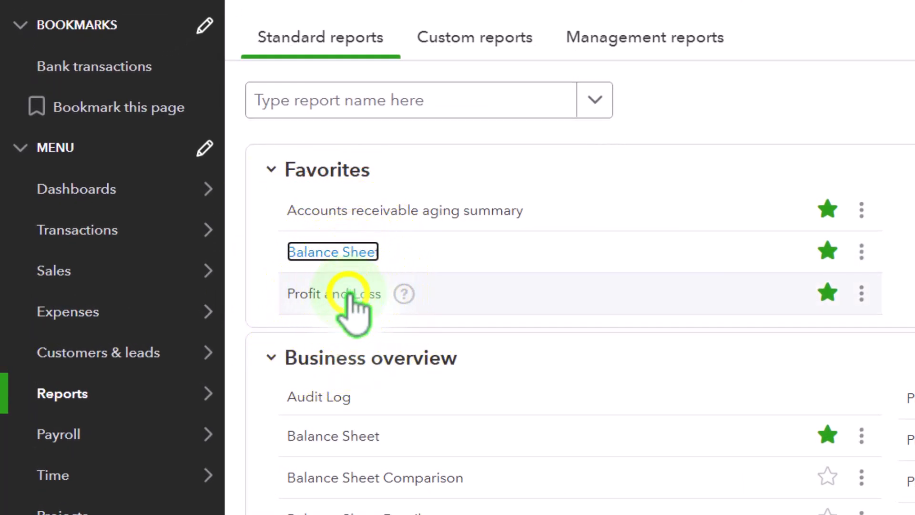
right_click(352, 292)
left_click(252, 295)
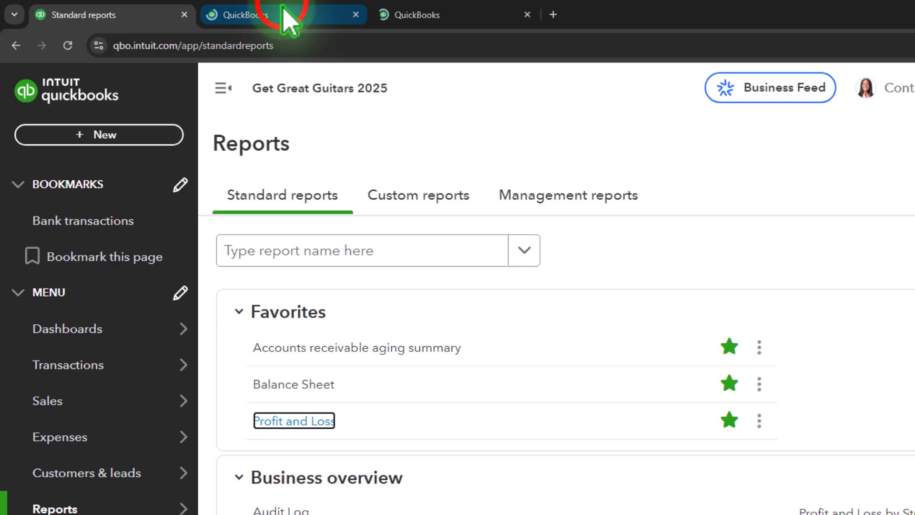
Run the Balance Sheet for 01/01/2024 to 12/31/2024 and review its assets, liabilities and equity.
left_click(285, 13)
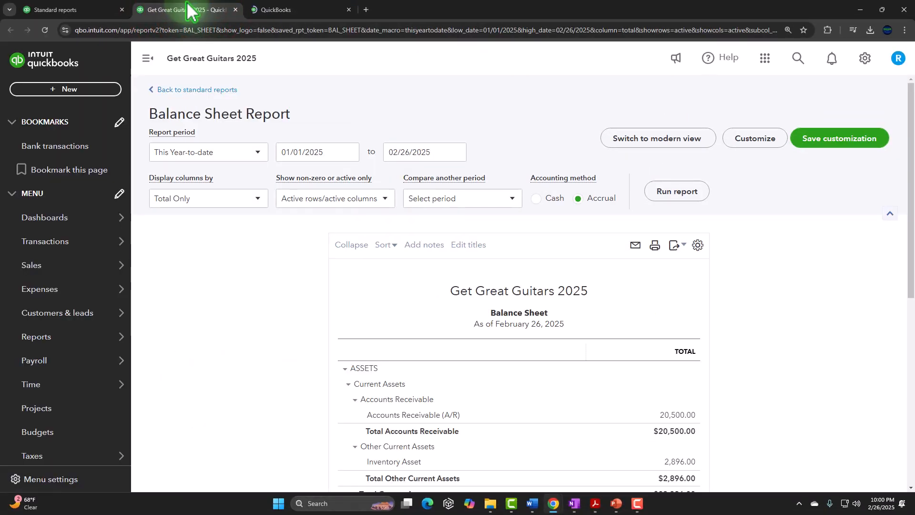
left_click(152, 60)
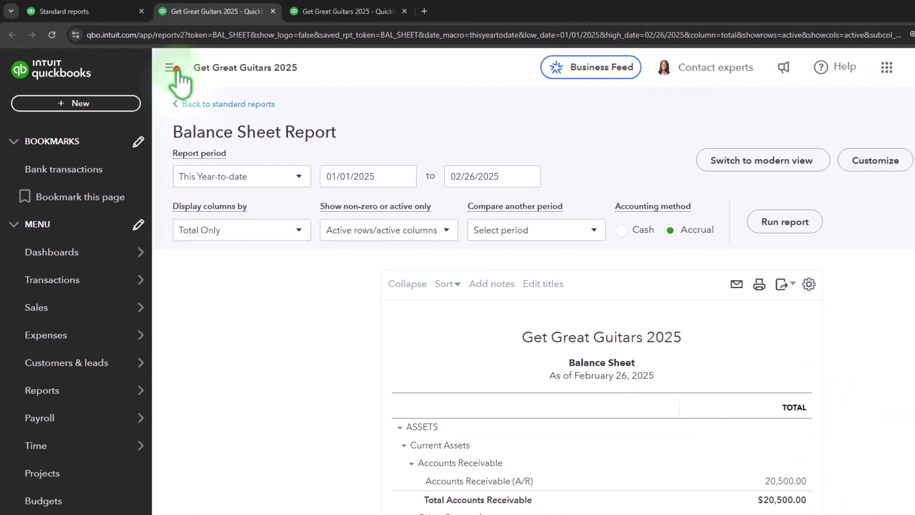
left_click(392, 177)
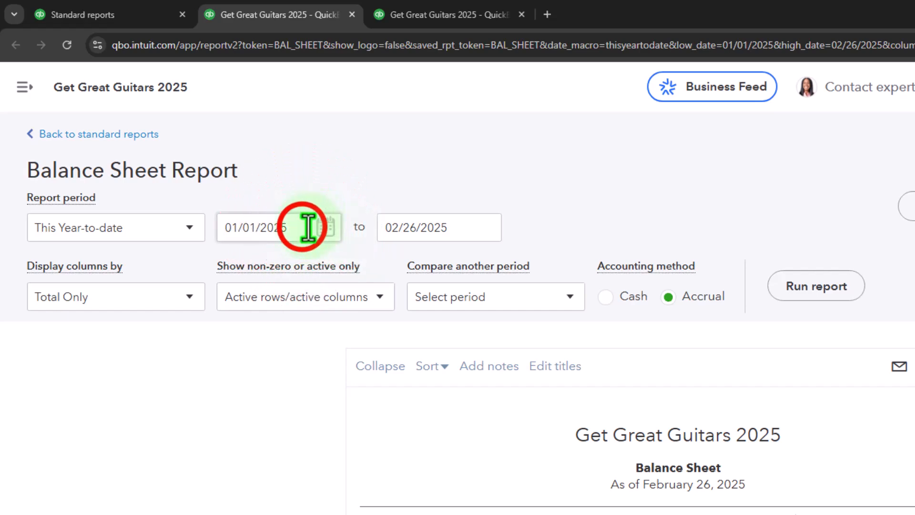
type("01")
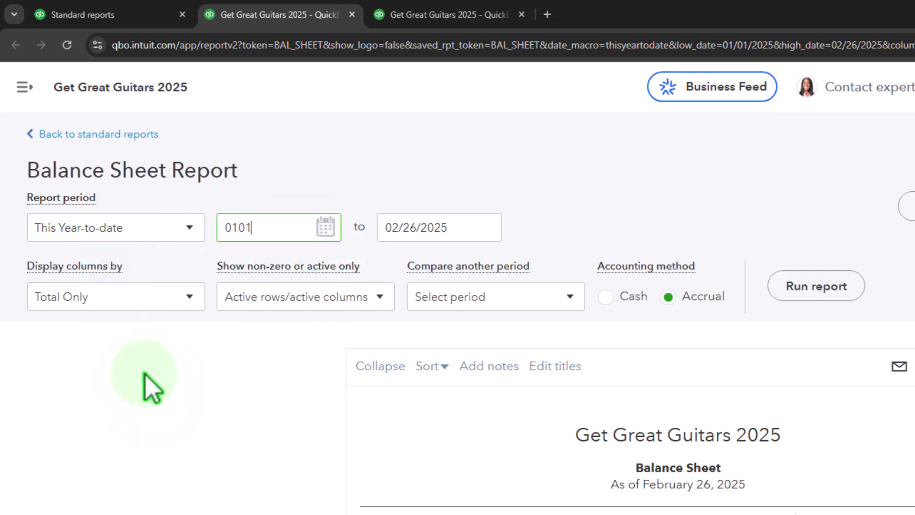
type("/01/2024")
key("Tab")
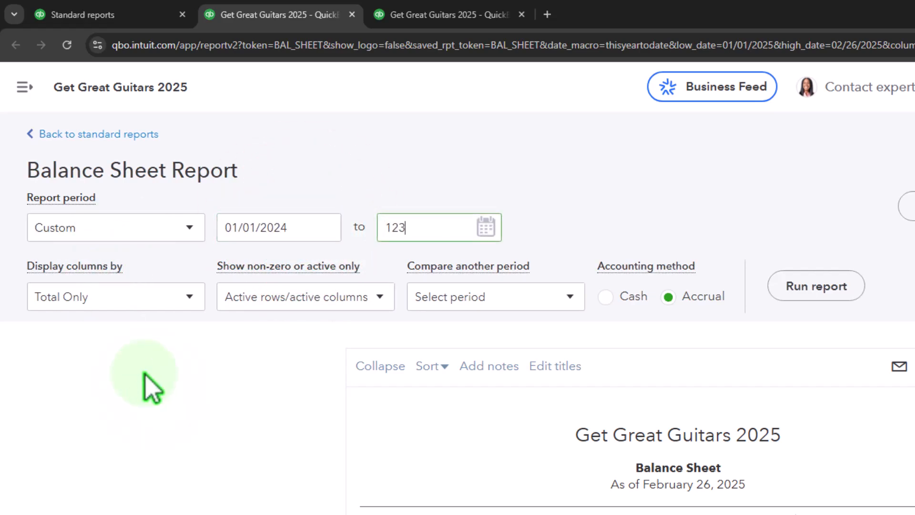
type("12/31/2024")
left_click(816, 286)
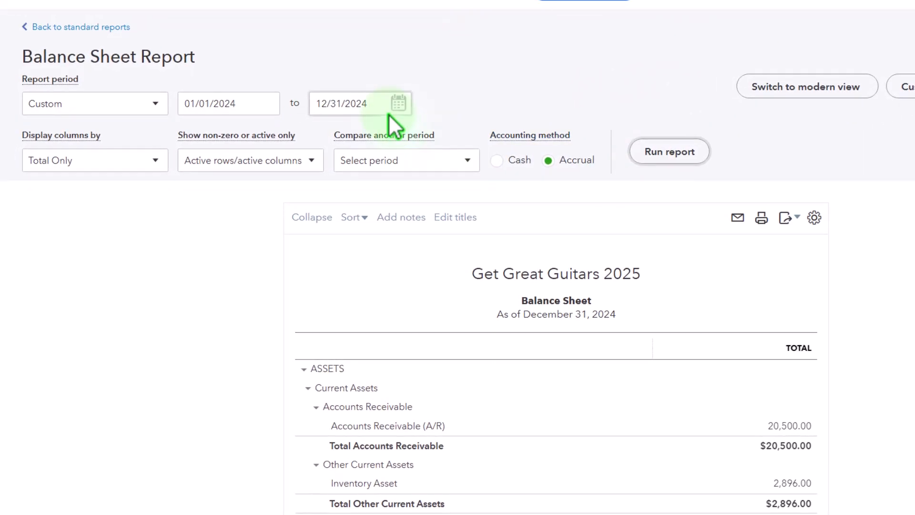
scroll(388, 114, "down", 8)
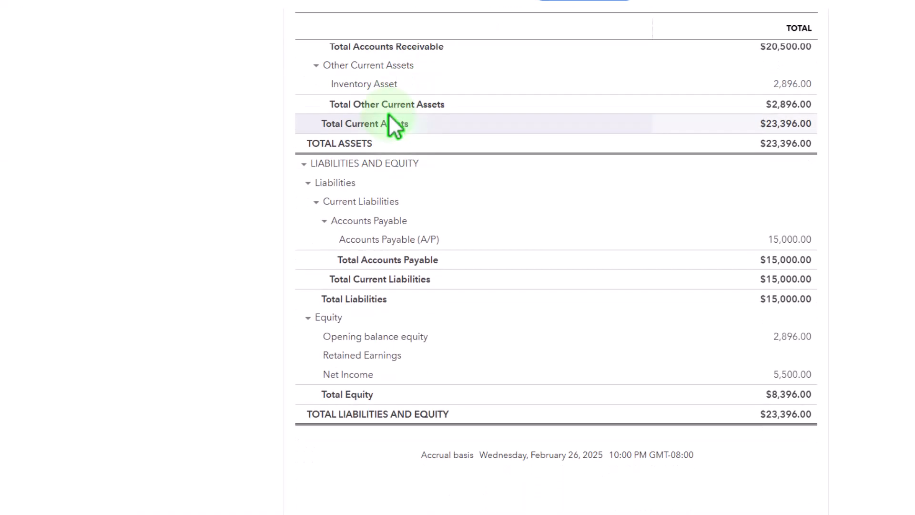
scroll(388, 114, "down", 1)
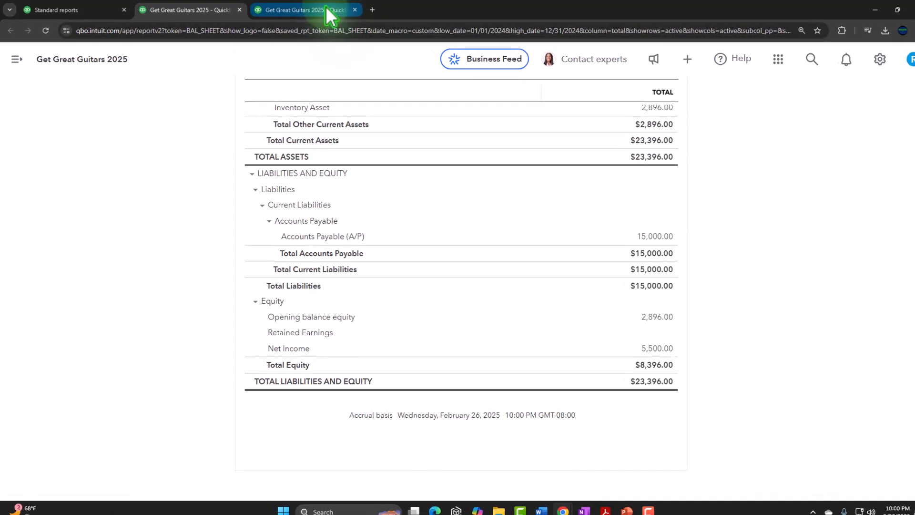
Run the Profit and Loss report for 01/01/2024 to 12/31/2024 and review its income and expenses.
left_click(327, 11)
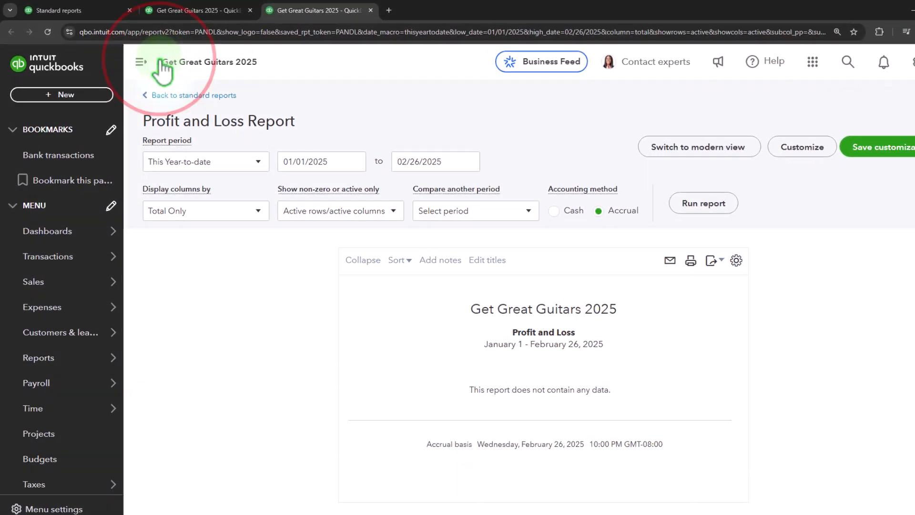
left_click(172, 68)
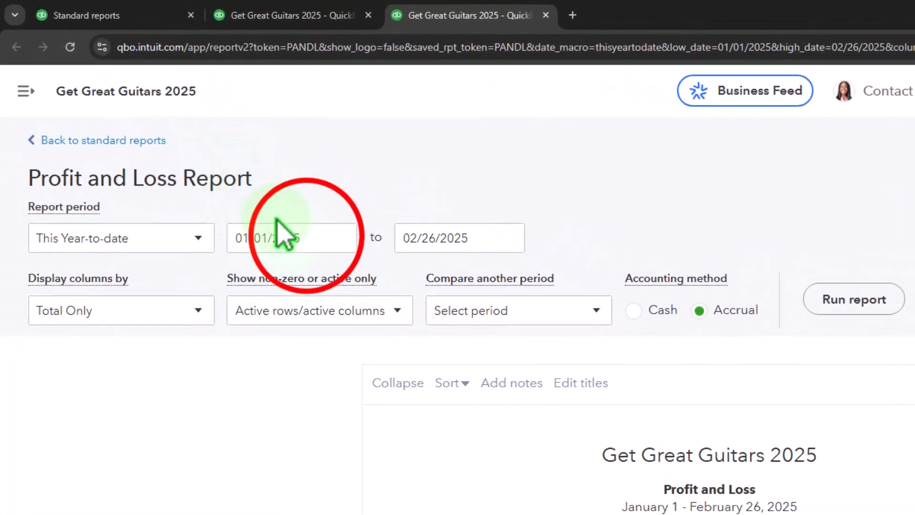
left_click(276, 221)
type("0")
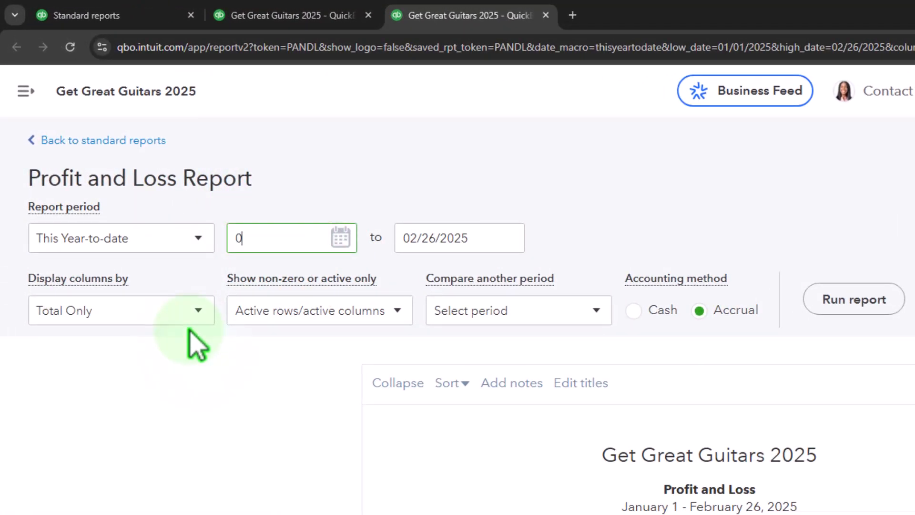
type("1/01/2024")
key("Tab")
type("1")
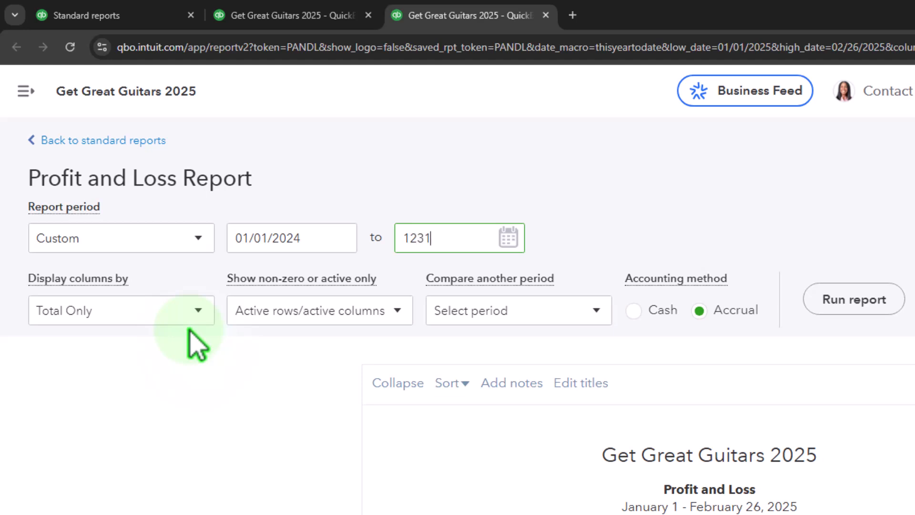
left_click(854, 300)
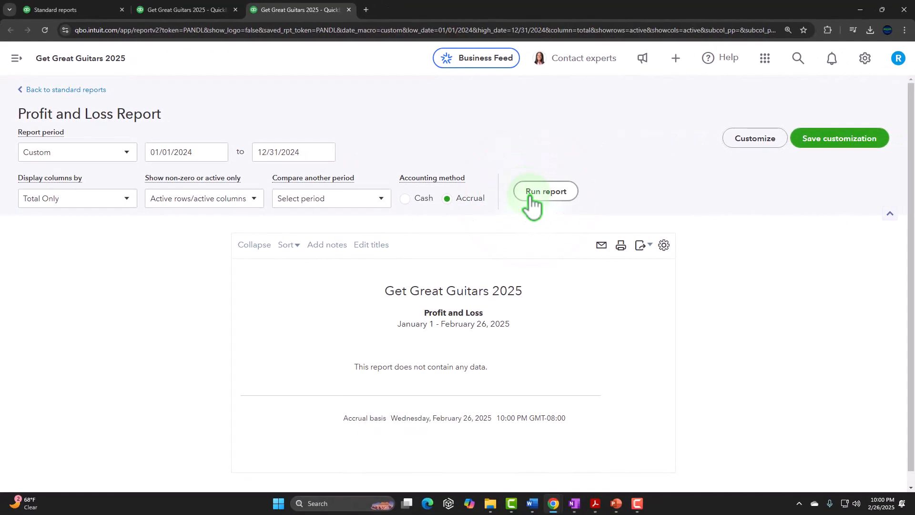
scroll(214, 265, "down", 3)
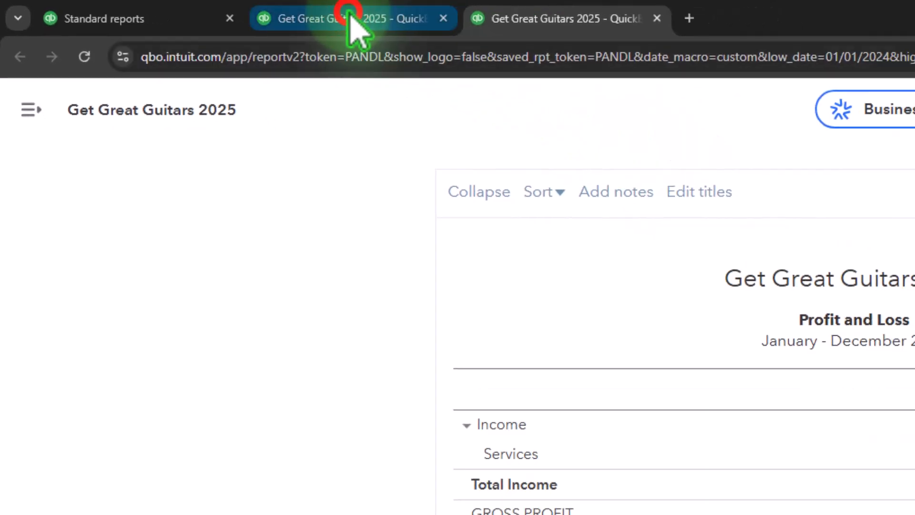
Trace the Balance Sheet's Accounts Payable (A/P) amount to the Epiphone opening balance bill, inspect it, and return to the summary report.
left_click(405, 22)
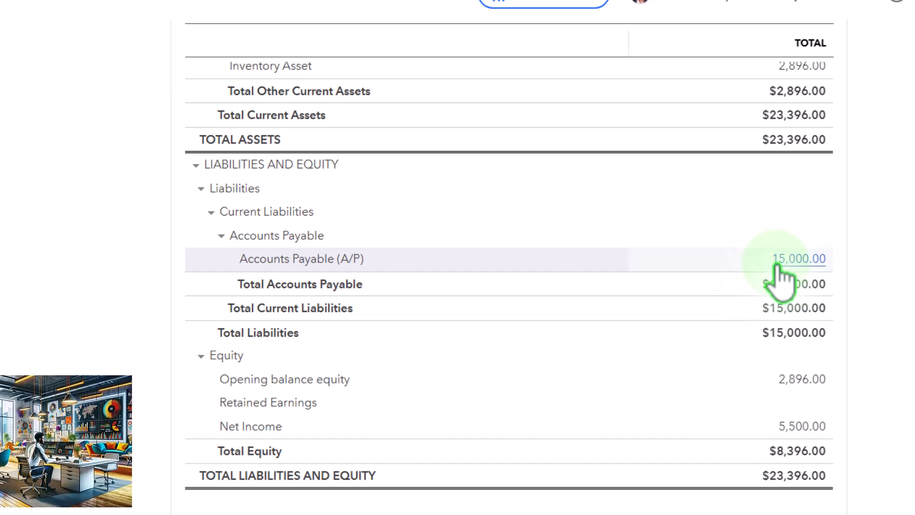
scroll(776, 267, "up", 2)
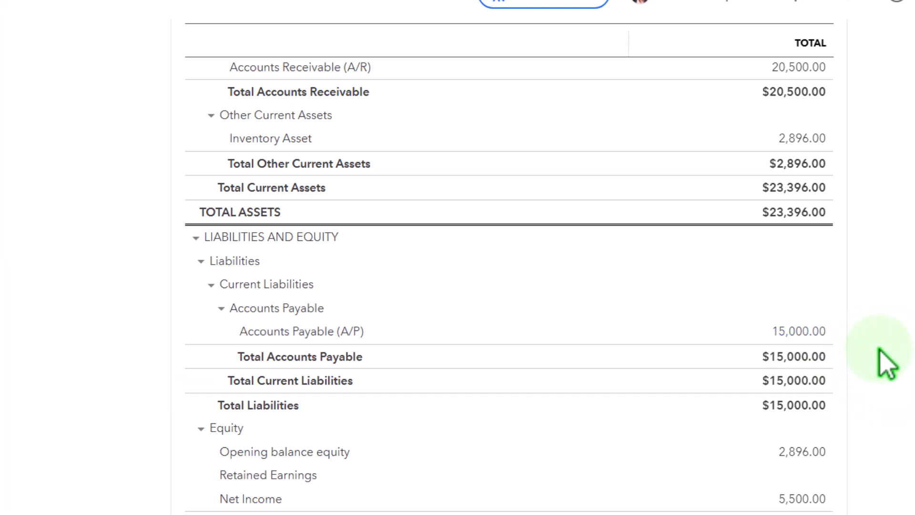
left_click(804, 338)
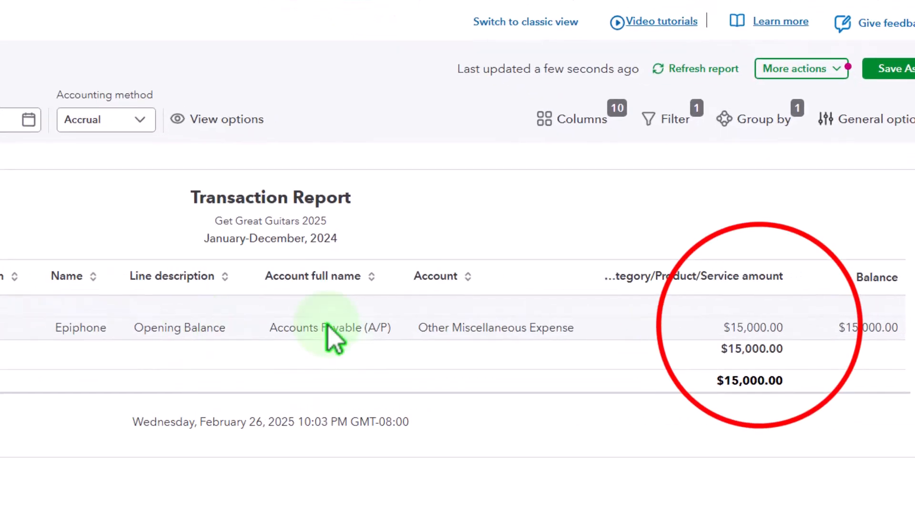
left_click(803, 307)
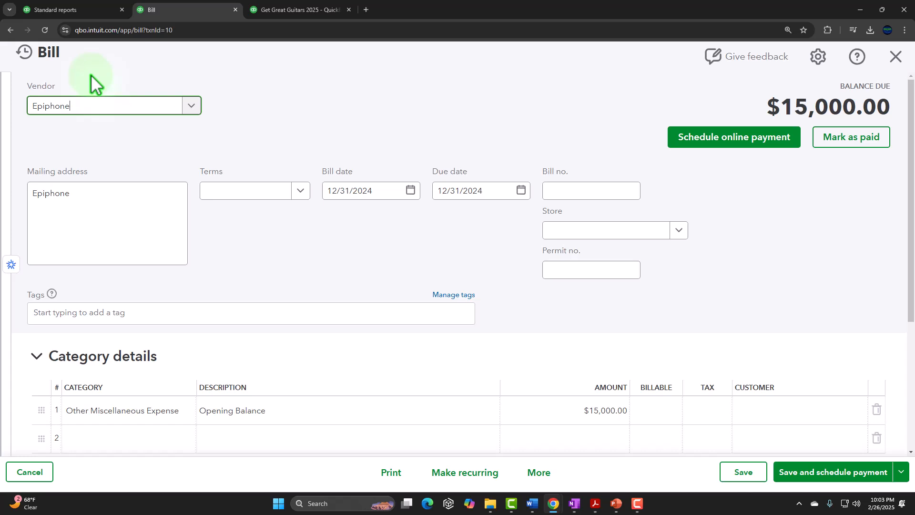
scroll(90, 109, "down", 1)
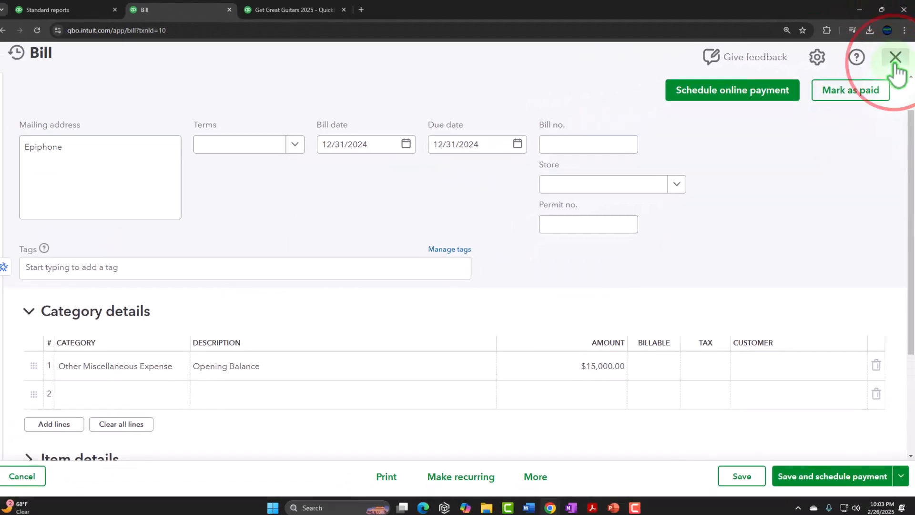
left_click(896, 65)
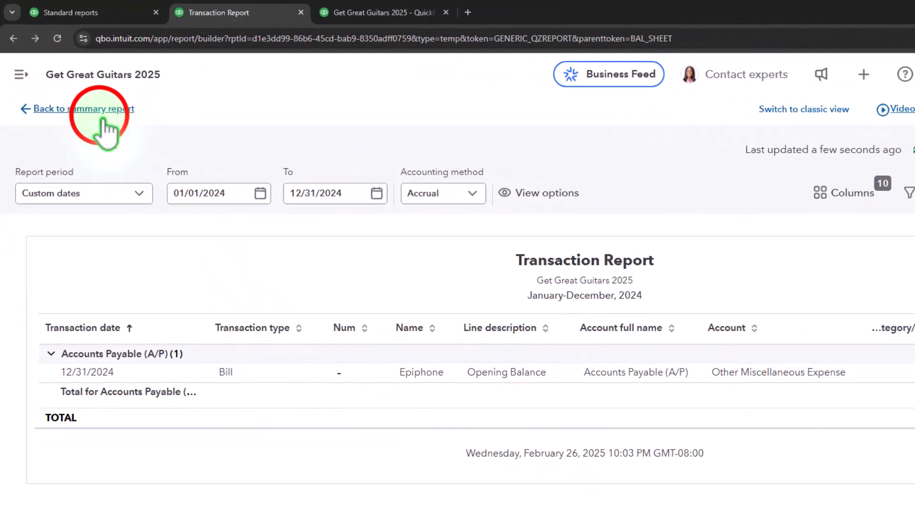
left_click(101, 117)
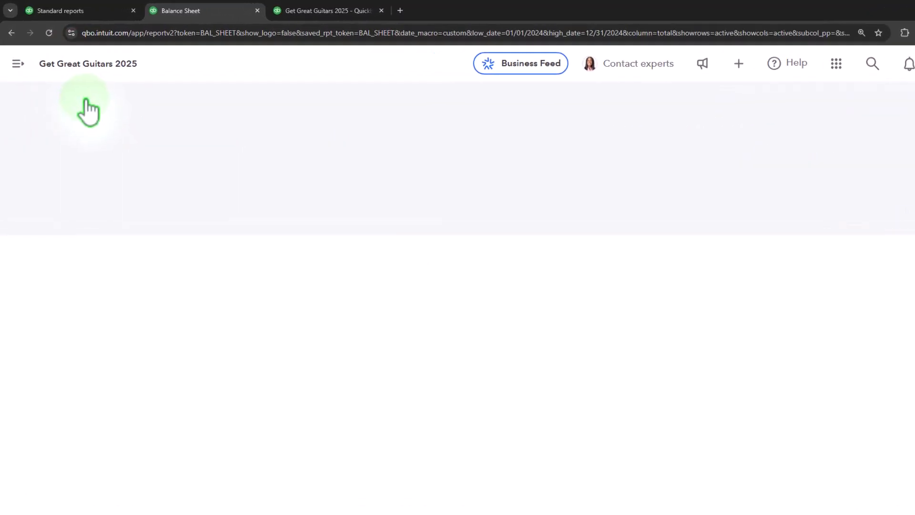
Drill into Other Miscellaneous Expense on the Profit and Loss report to examine its transactions, and return to the summary.
left_click(528, 23)
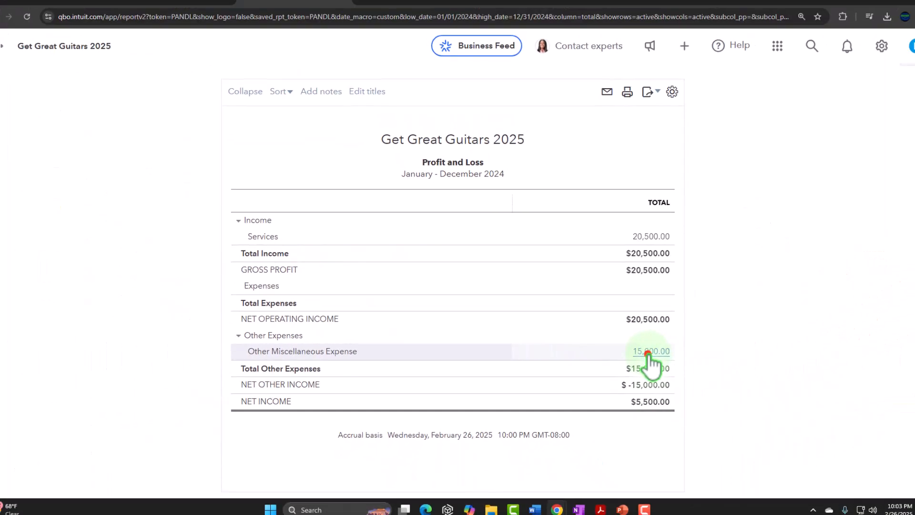
left_click(649, 351)
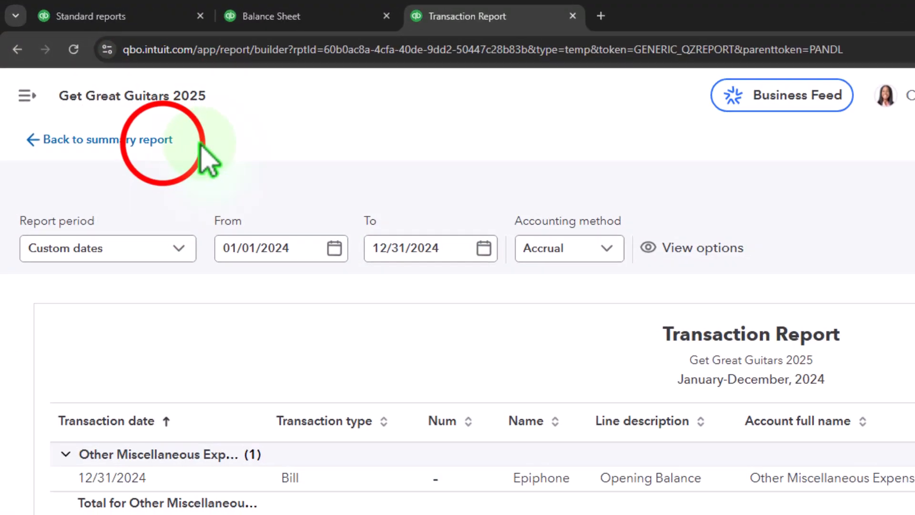
left_click(165, 140)
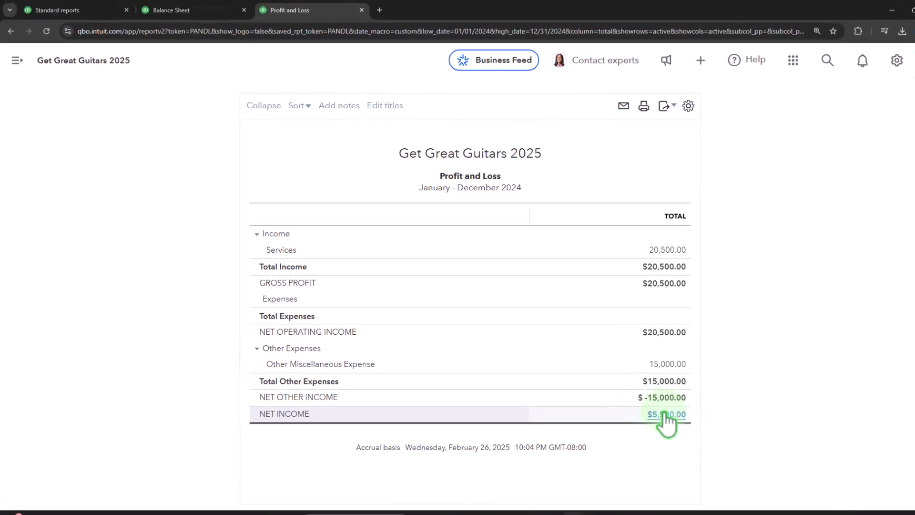
Run the Profit and Loss report for 01/01/2025 to 12/31/2025.
left_click(289, 226)
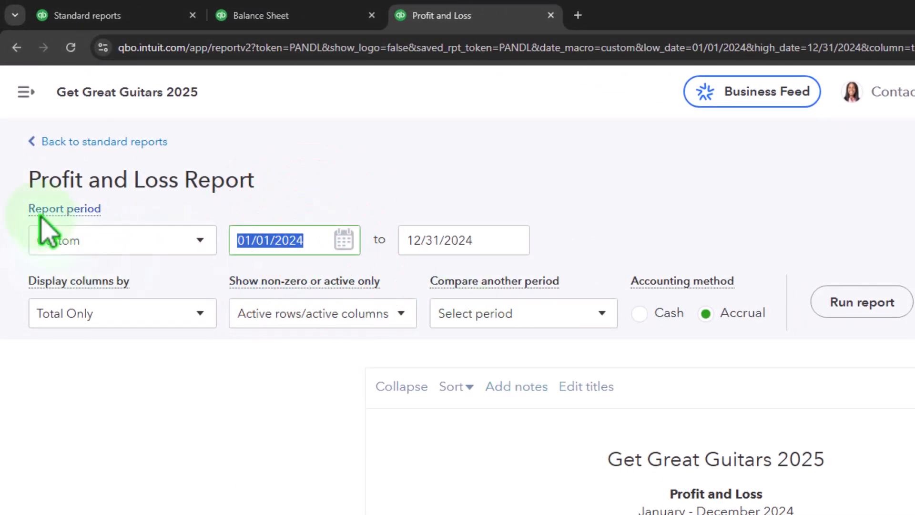
type("01012025")
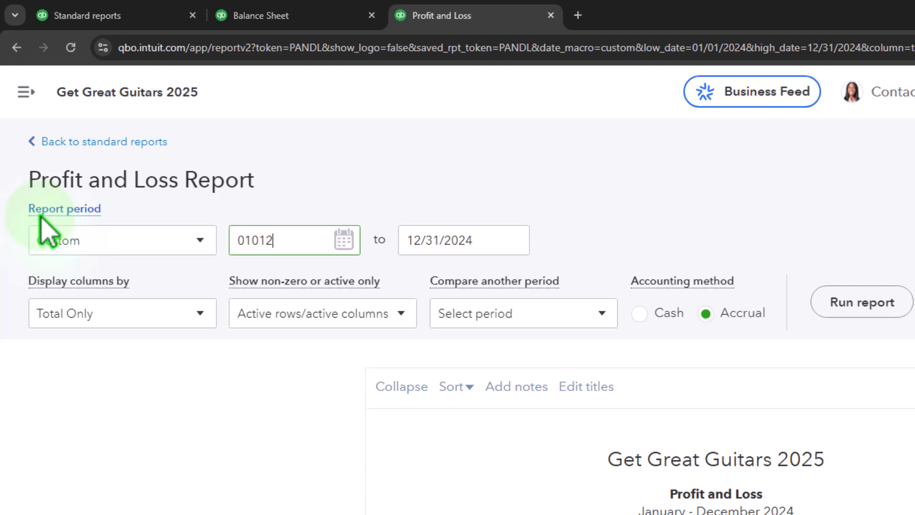
key("Tab")
type("12312025")
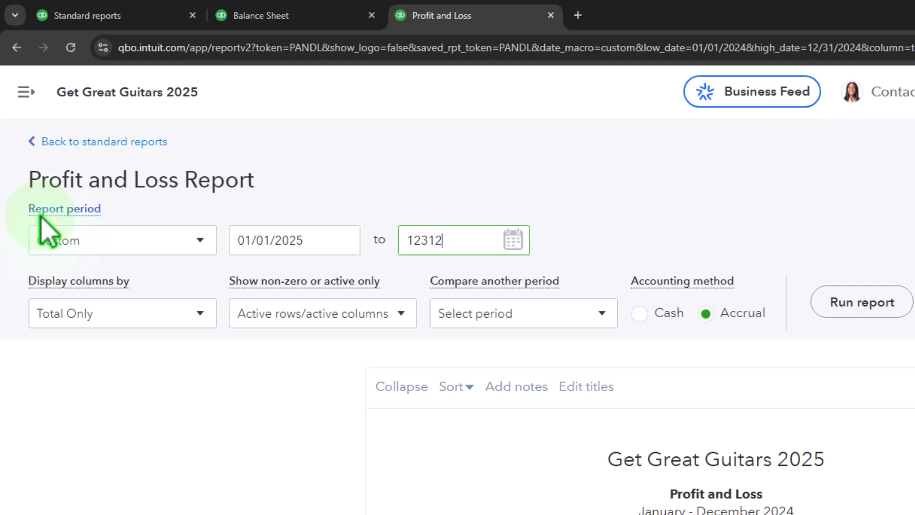
key("Tab")
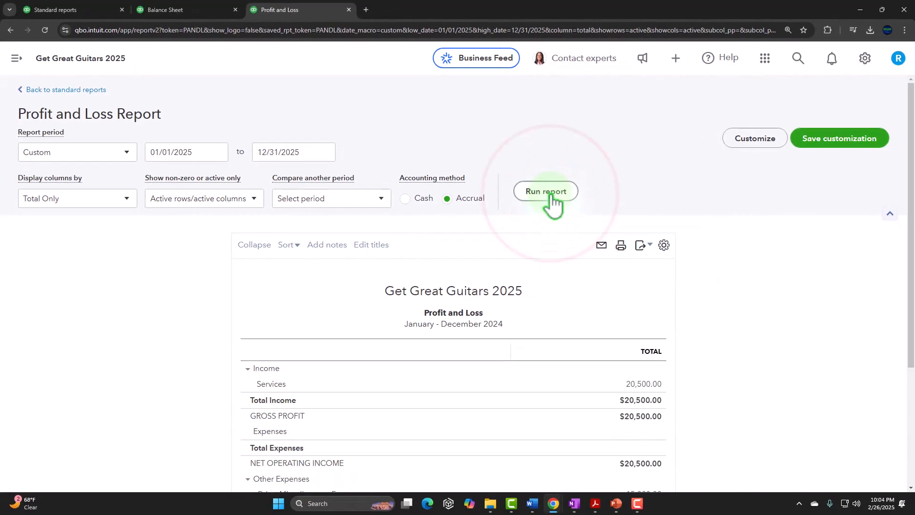
left_click(851, 301)
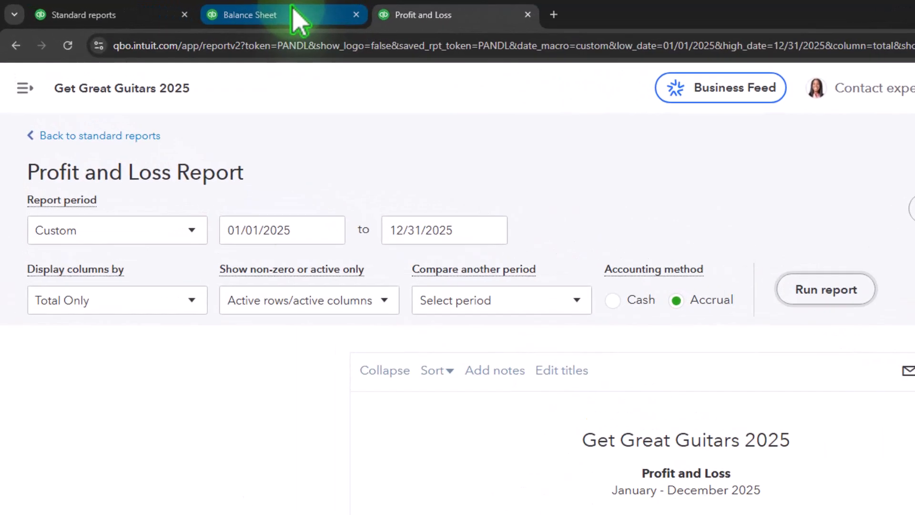
Check the equity section of the 2024 Balance Sheet and rerun the report for 01/01/2025 to 12/31/2025.
left_click(298, 17)
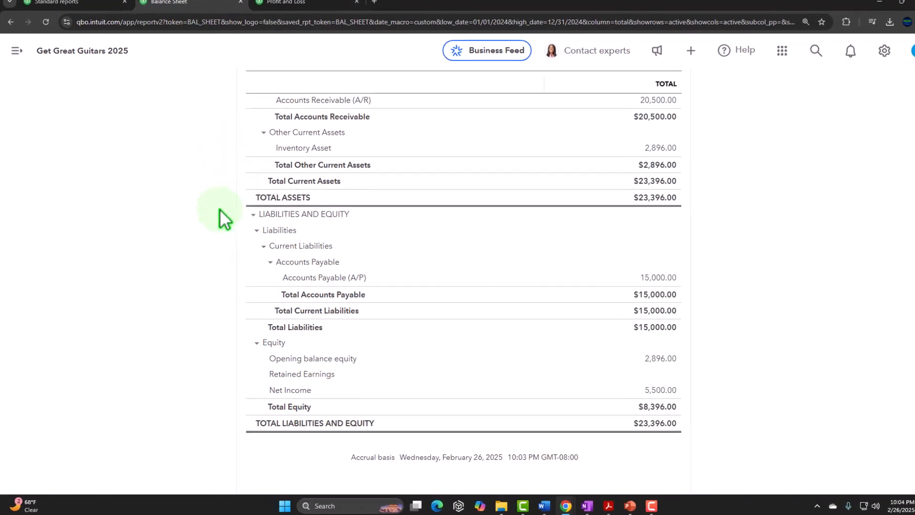
scroll(220, 209, "up", 5)
scroll(218, 217, "down", 6)
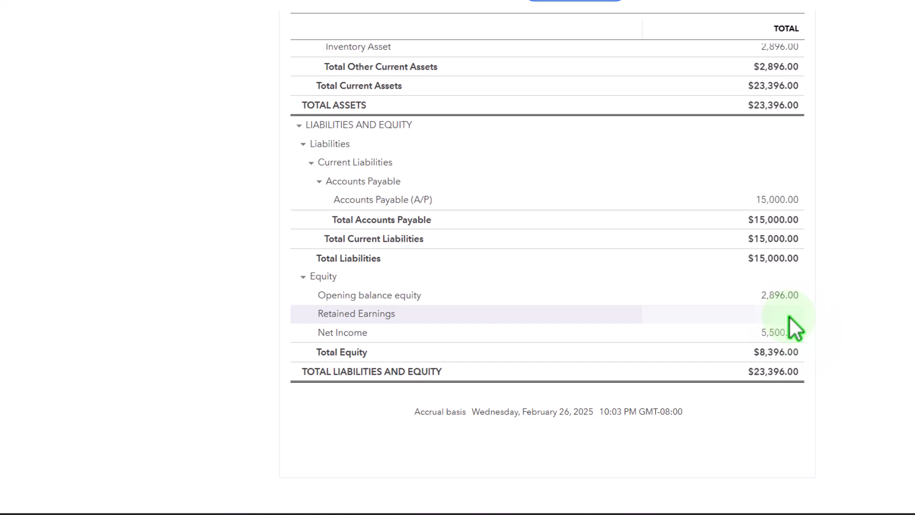
scroll(174, 357, "up", 9)
left_click(236, 105)
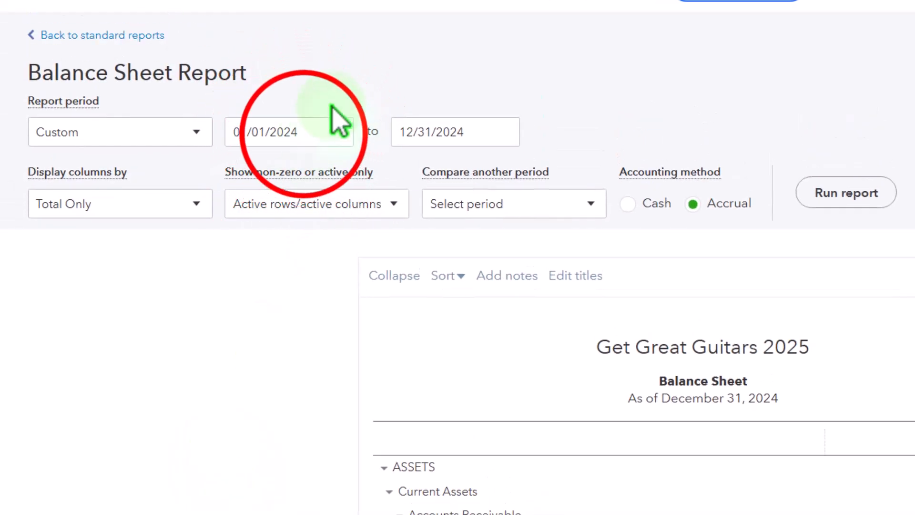
left_click_drag(304, 134, 68, 136)
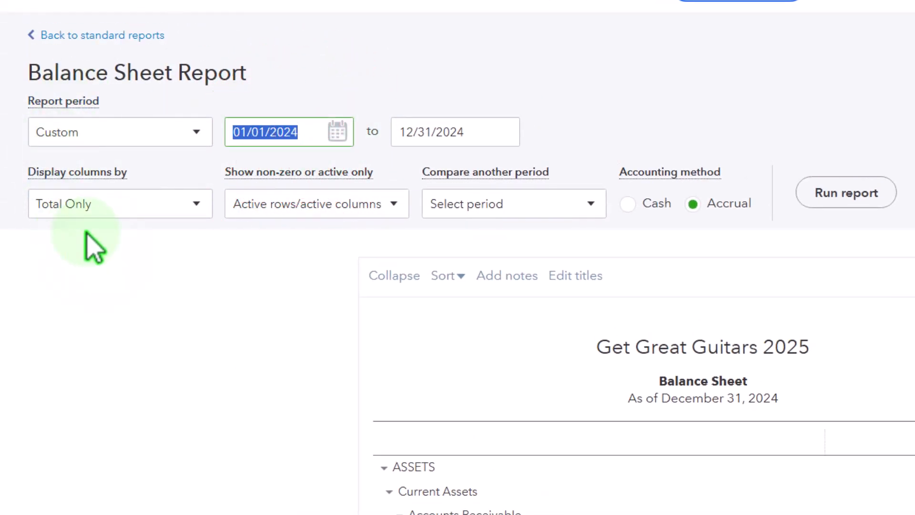
type("01012025")
key("Tab")
type("12/31/2")
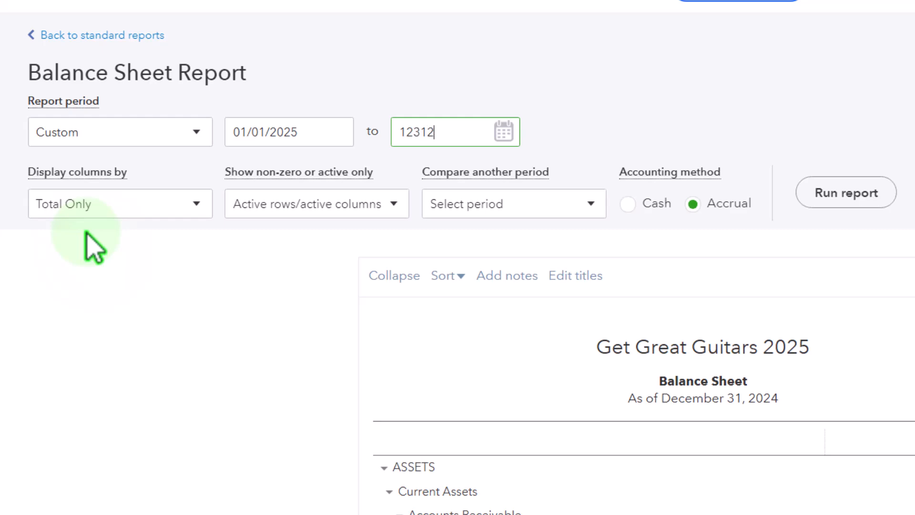
type("025")
left_click(846, 193)
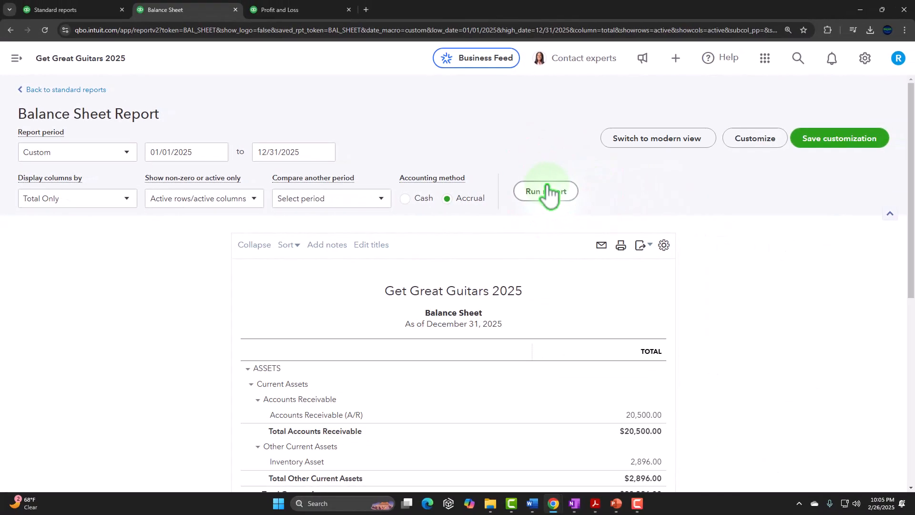
left_click(548, 192)
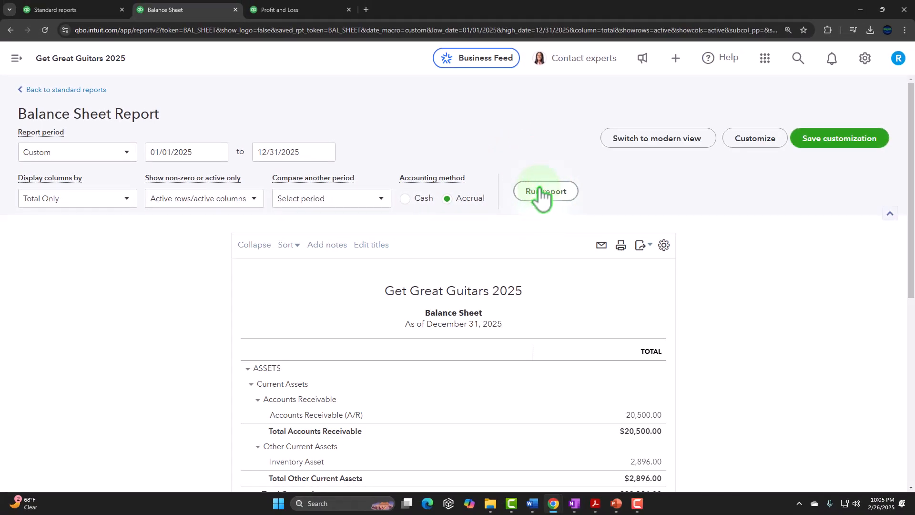
Compare the Balance Sheet's liabilities and equity with the Dec 31, 23 debit and credit balances in the Acrobat PDF.
scroll(540, 193, "down", 8)
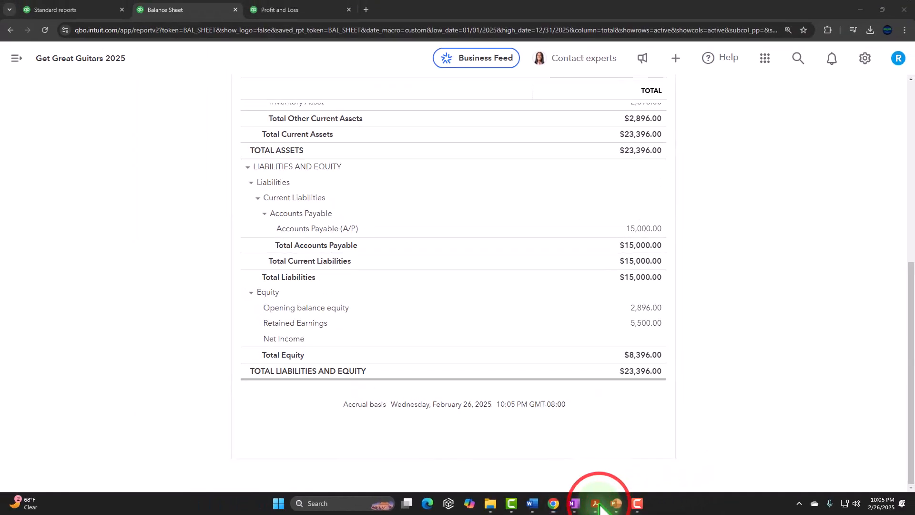
left_click(690, 496)
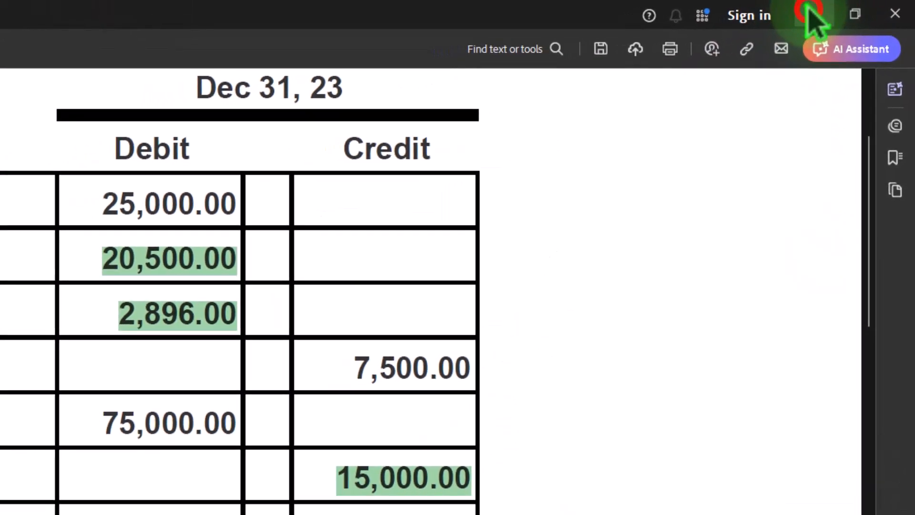
left_click(810, 13)
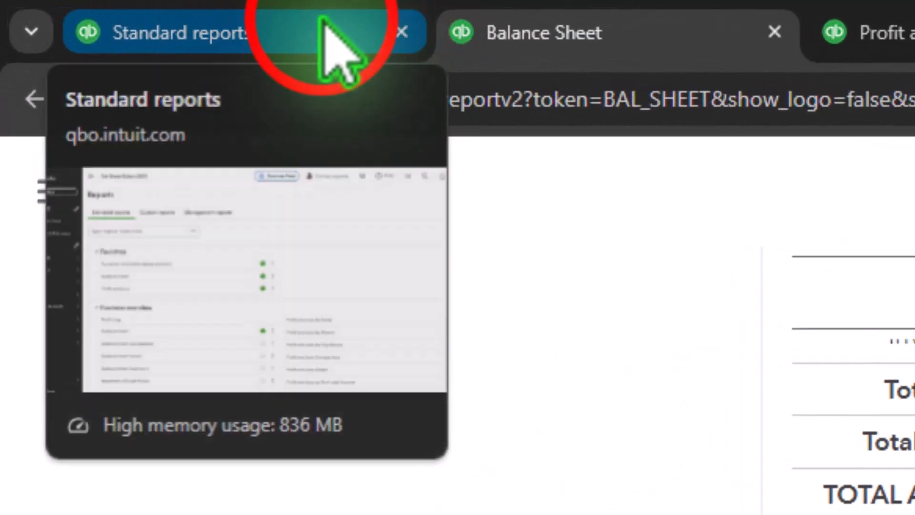
Check Epiphone's open balance in the vendors list against the Accounts Payable amount on the Balance Sheet.
left_click(132, 10)
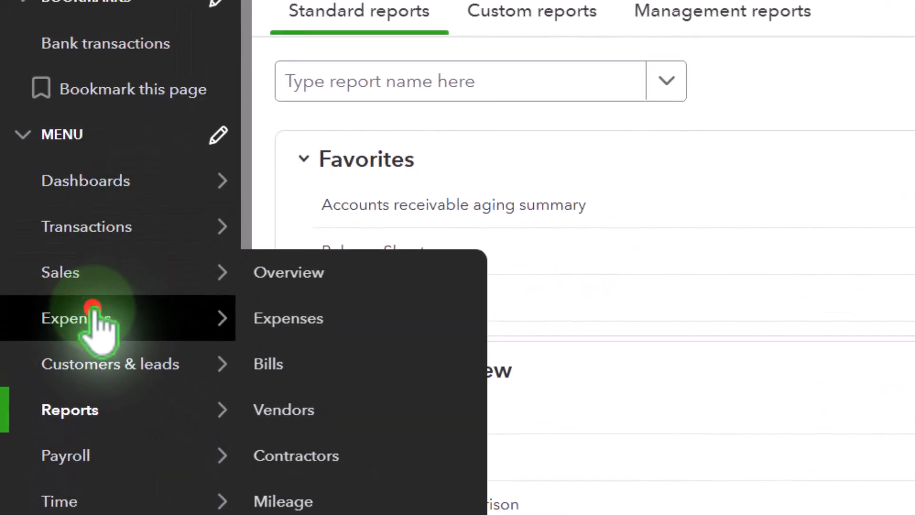
left_click(47, 289)
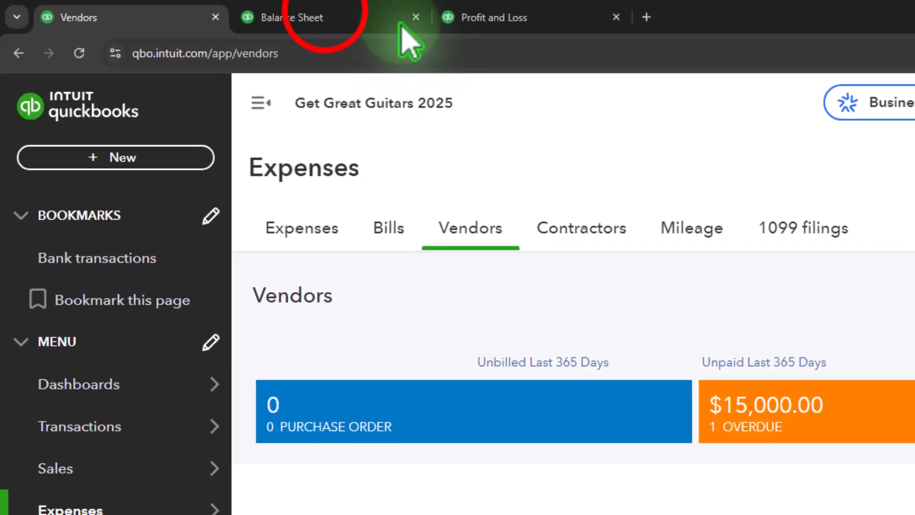
left_click(403, 30)
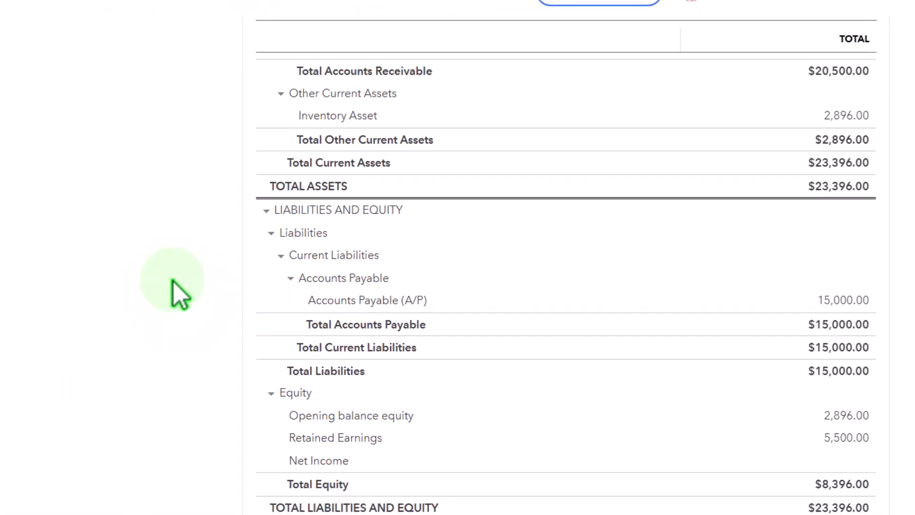
scroll(173, 281, "up", 2)
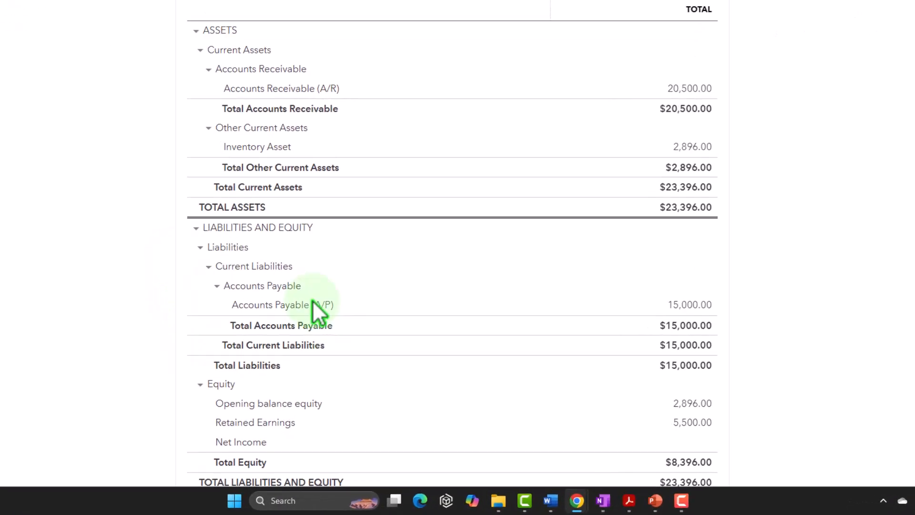
Check the Balance Sheet's Accounts Payable amount against the Accounts Payable credit in the Dec 31, 23 trial balance in Acrobat.
left_click(629, 500)
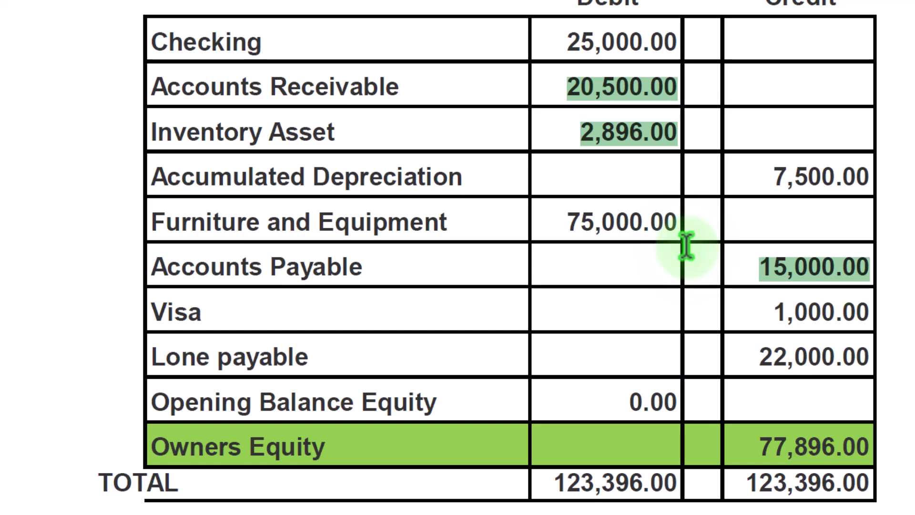
left_click(823, 269)
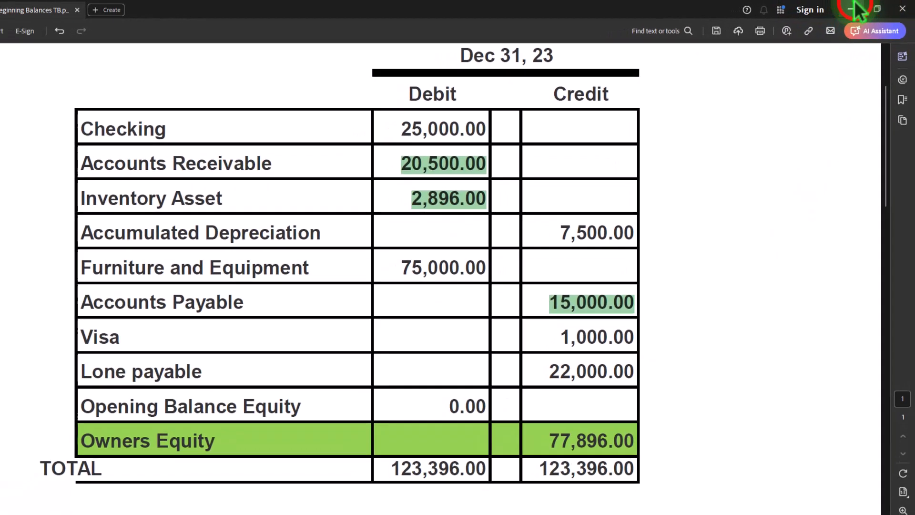
left_click(851, 9)
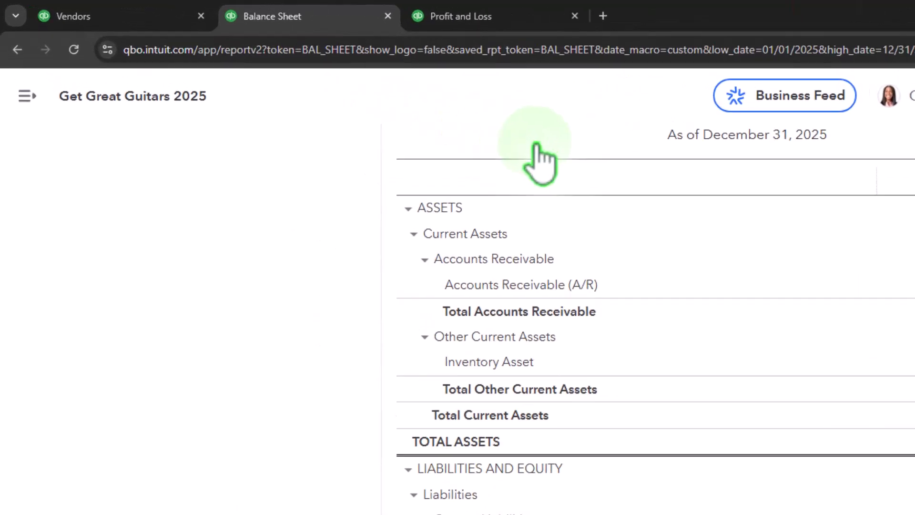
Open Epiphone's vendor record from the vendors list to view its transactions, and collapse the navigation menu.
left_click(84, 11)
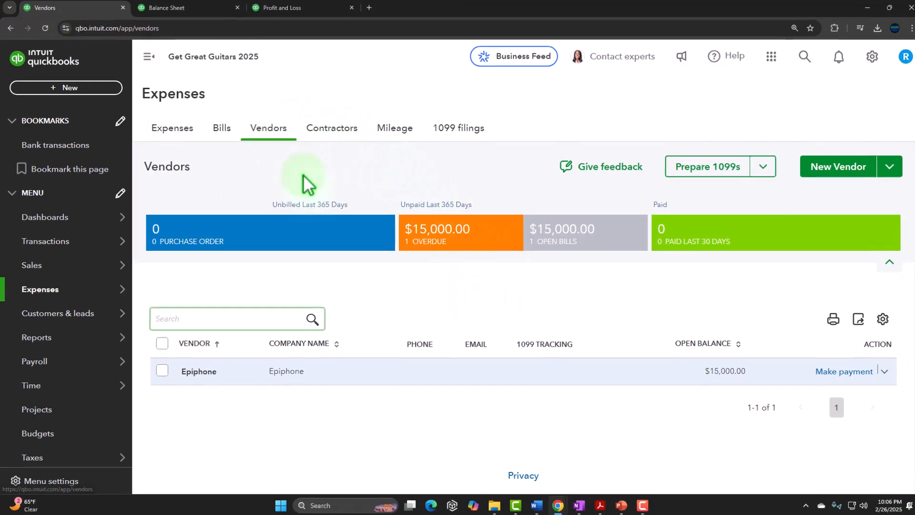
left_click(280, 371)
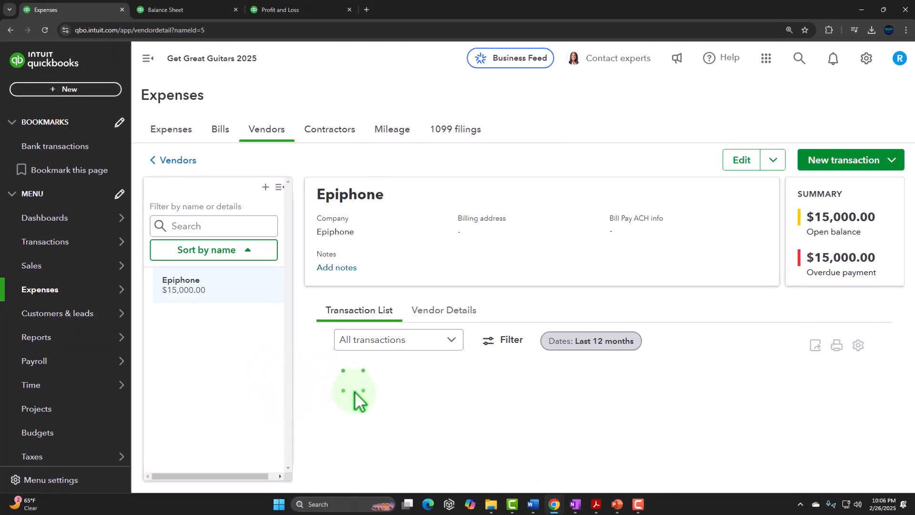
left_click(252, 99)
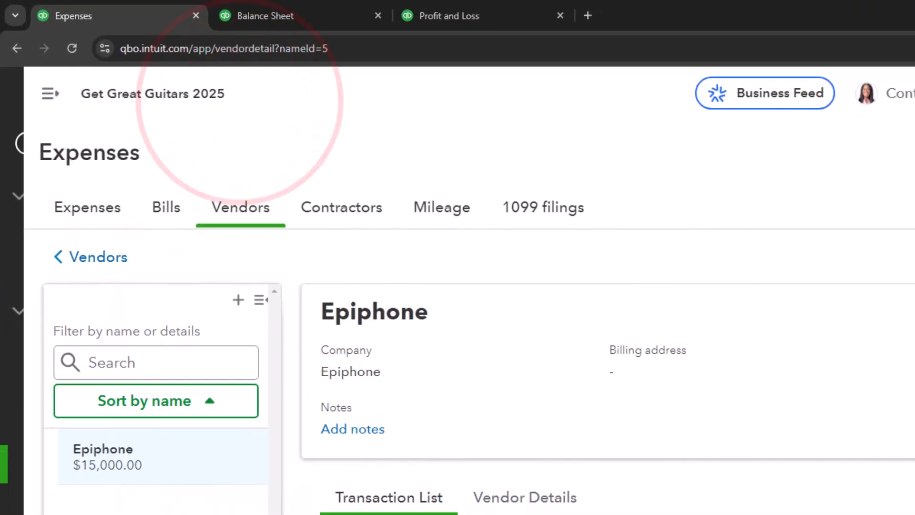